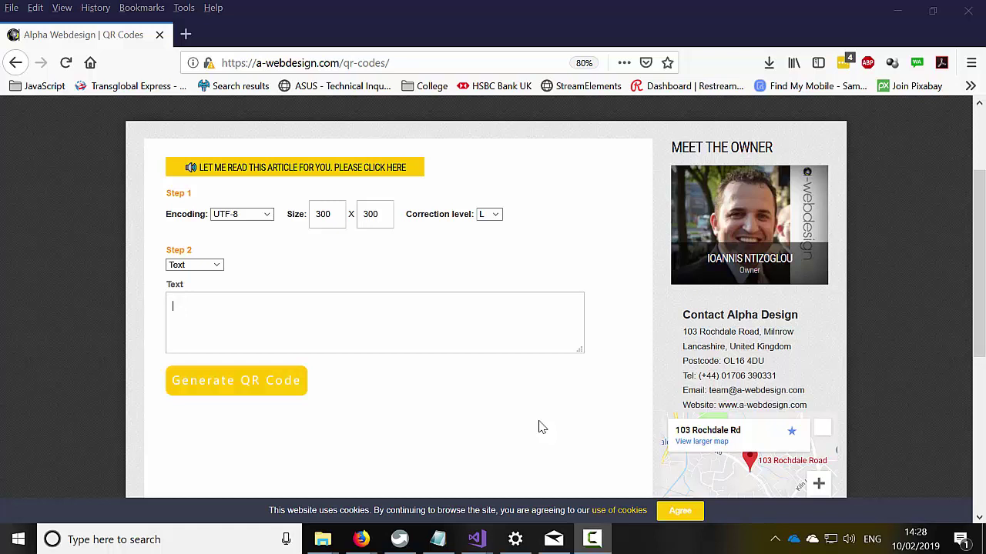
- Reload the QR Codes page from the SERVICES menu, keeping the UTF-8, 300 x 300, level L defaults
scroll(540, 426, "up", 2)
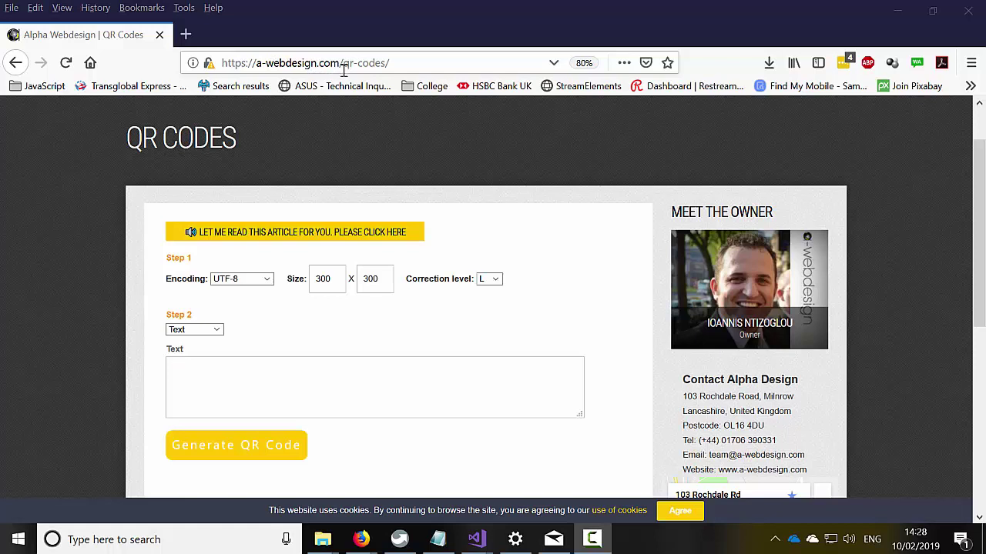
scroll(455, 314, "up", 2)
mouse_move(550, 137)
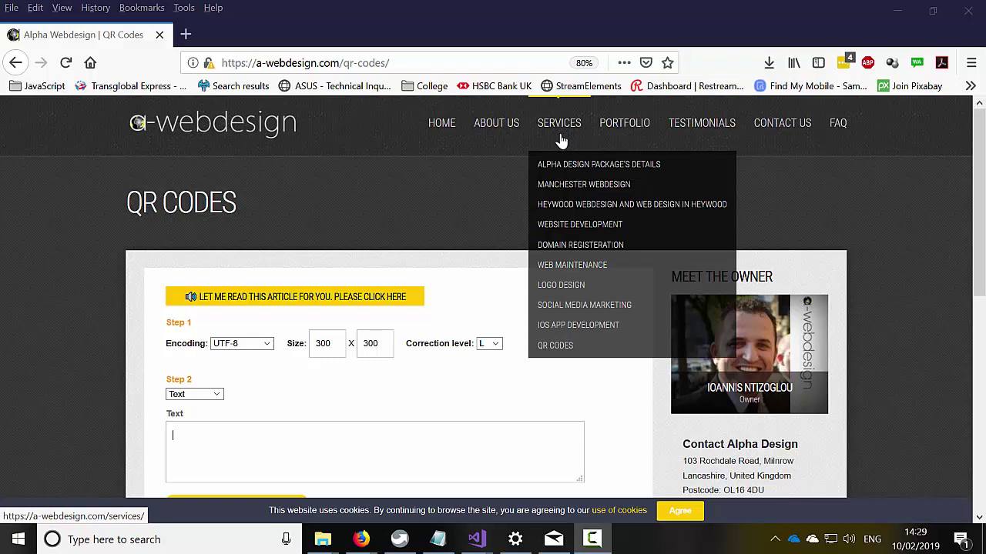
left_click(563, 351)
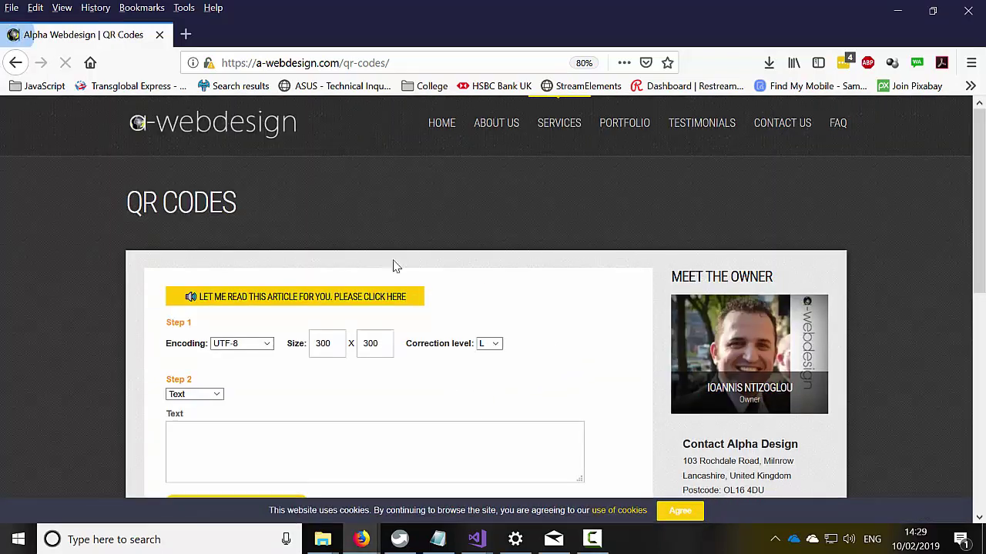
scroll(385, 412, "down", 1)
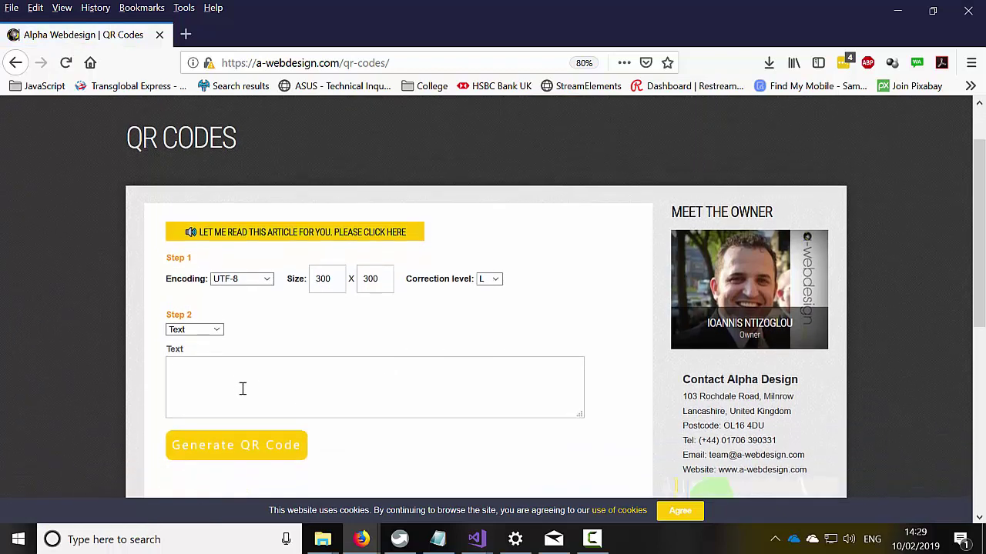
- Keep Text as the content type and enter 'Hi this is my text QR Code'
left_click(210, 329)
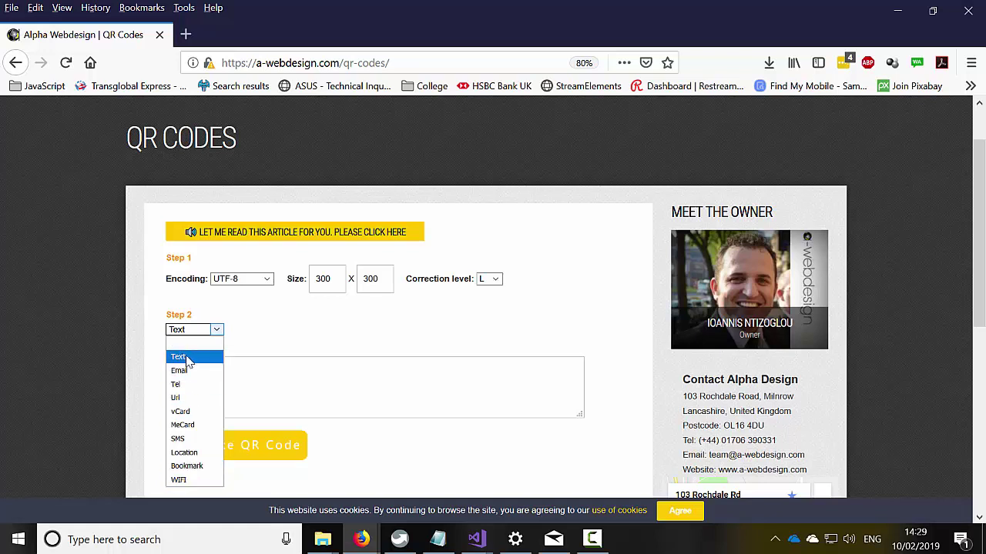
left_click(258, 372)
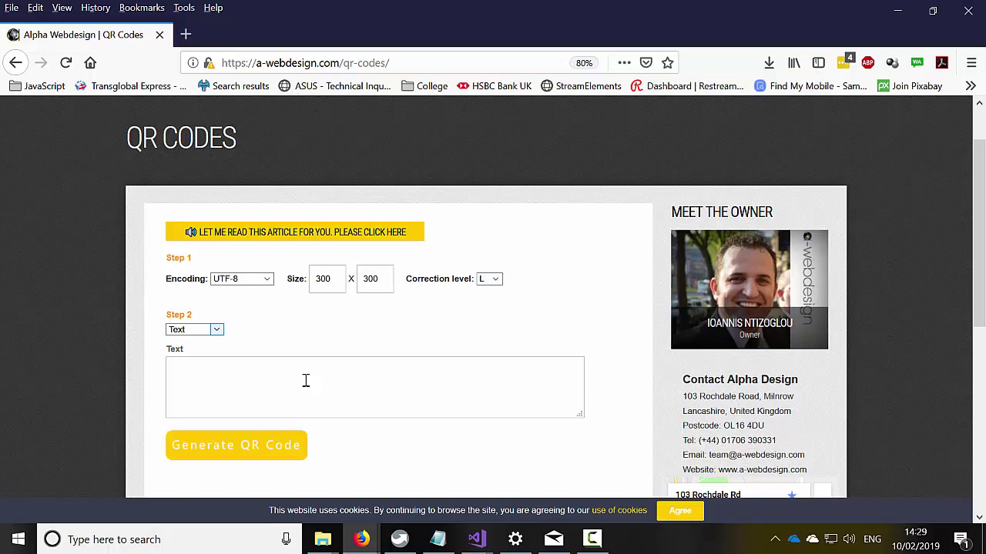
type("Hi this i")
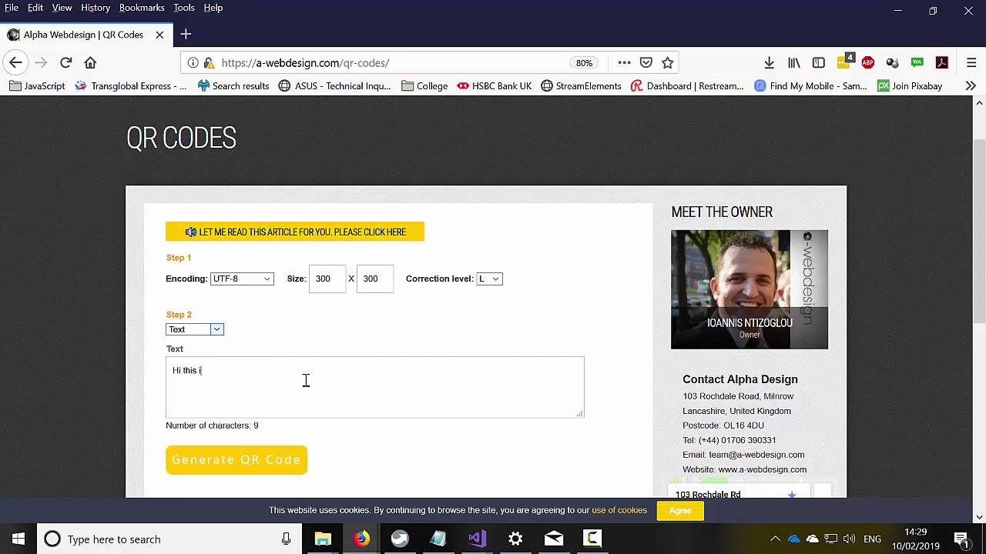
type("s my text QR Code")
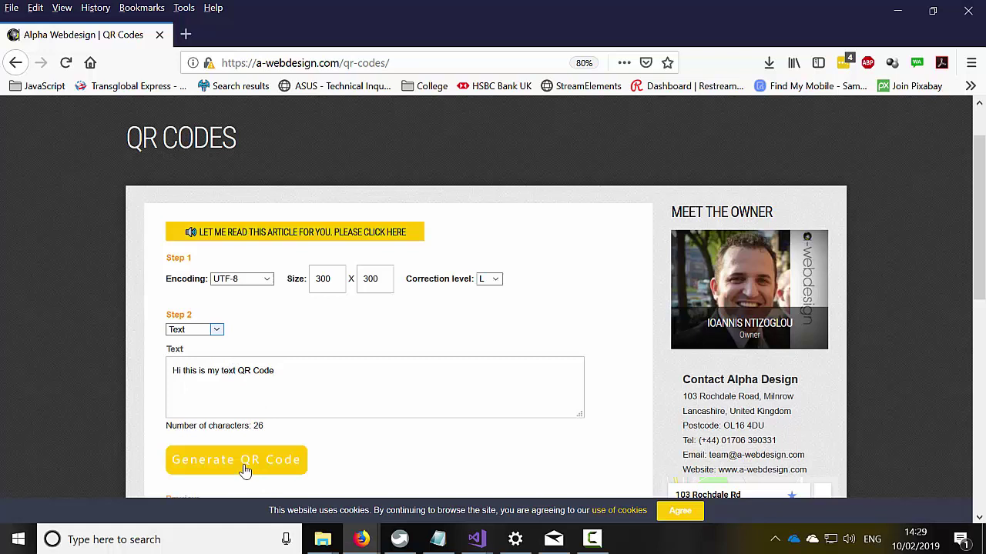
scroll(280, 444, "down", 1)
scroll(280, 444, "down", 5)
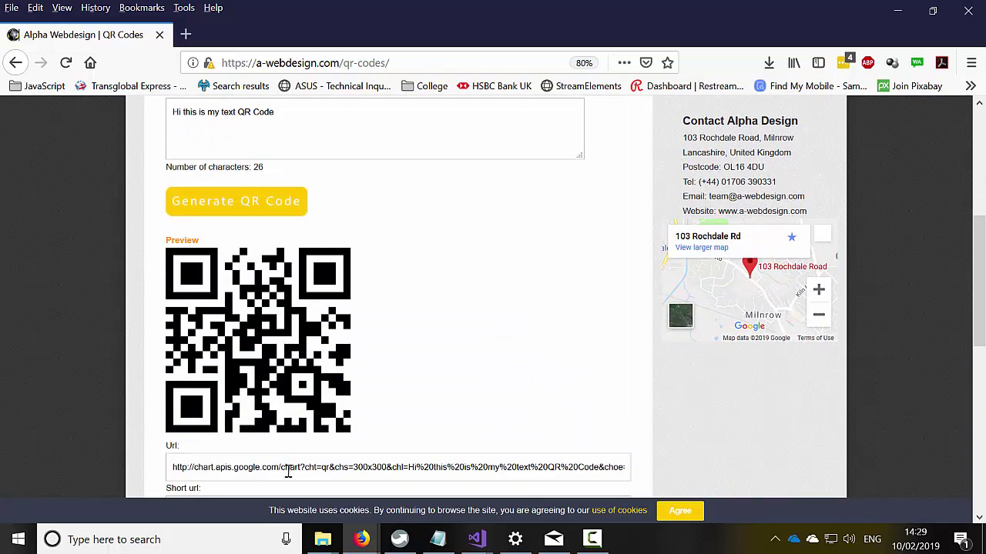
scroll(282, 460, "down", 1)
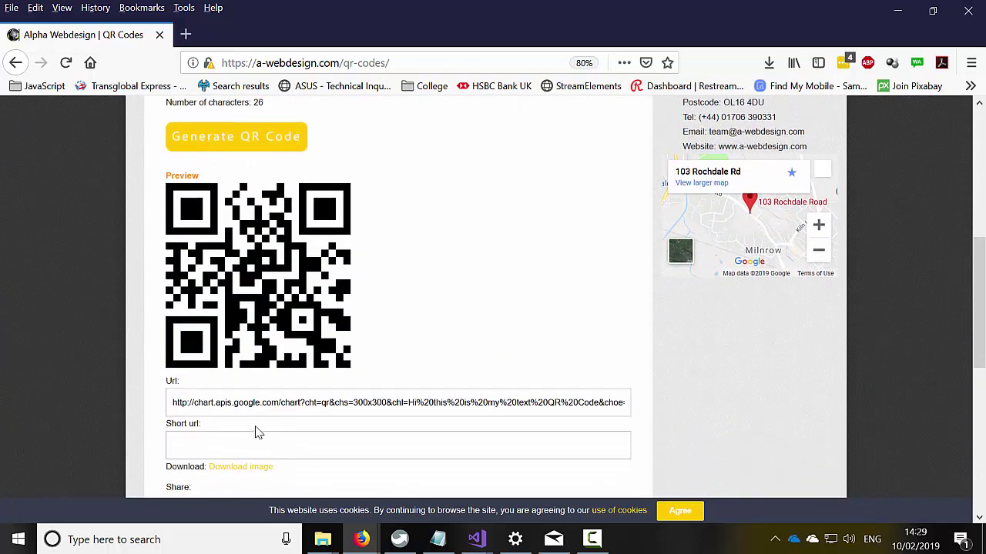
left_click(233, 468)
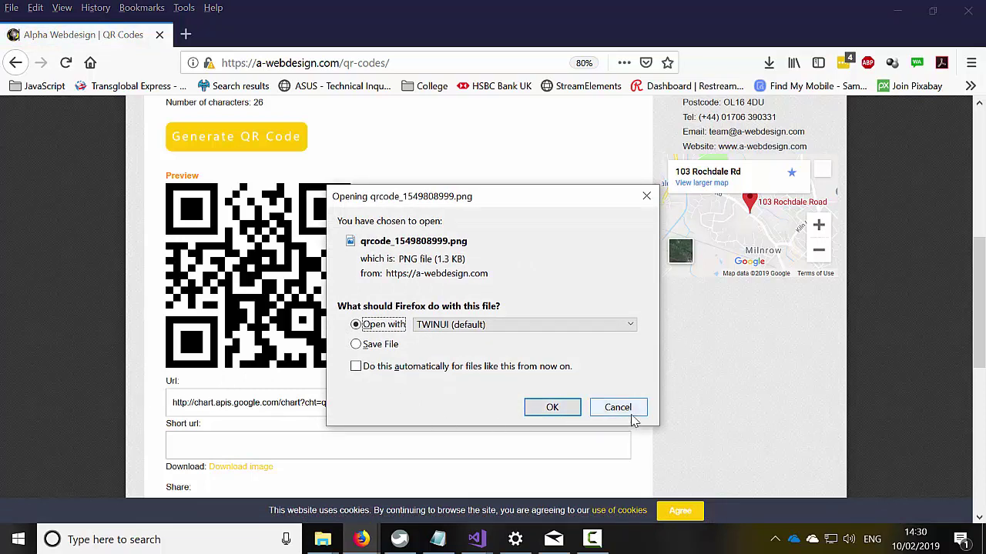
left_click(620, 409)
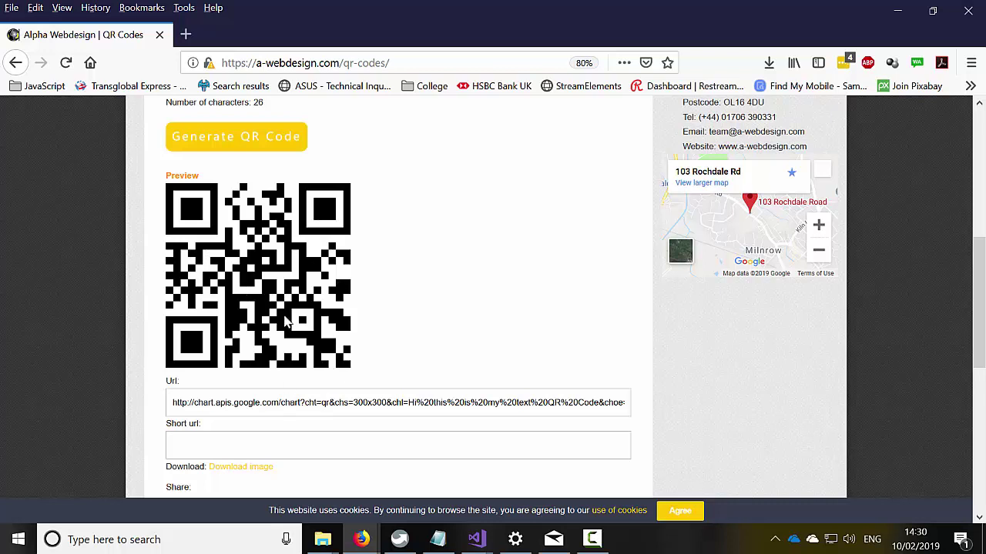
scroll(278, 346, "up", 2)
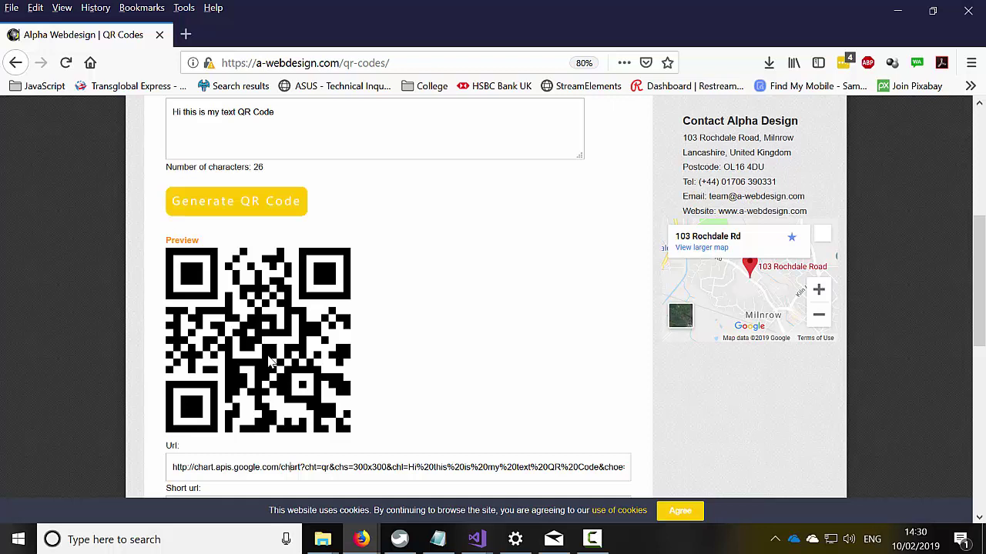
scroll(270, 362, "up", 5)
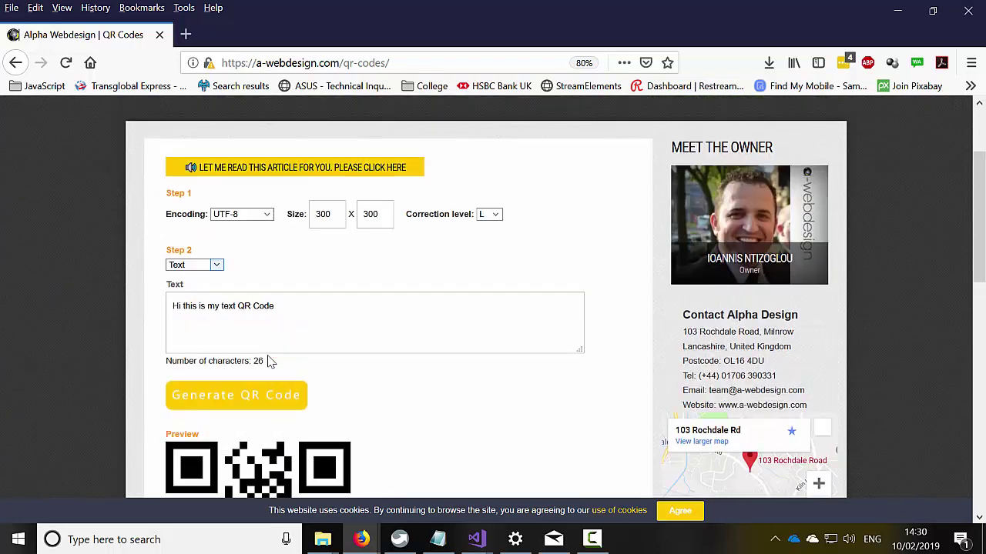
- Choose Email, enter the address, subject and message 'I'm selling Good Stuff!', then generate the code
left_click(213, 267)
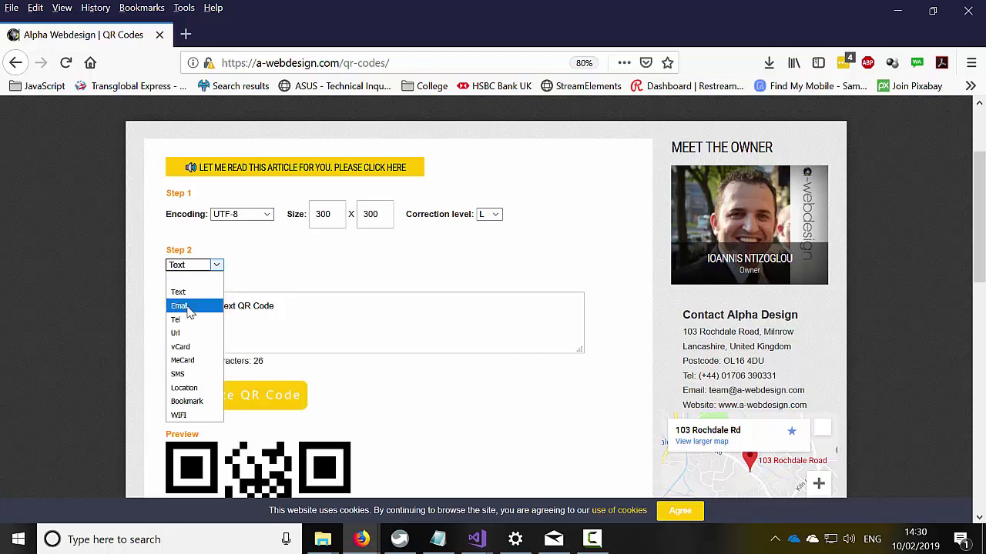
left_click(185, 306)
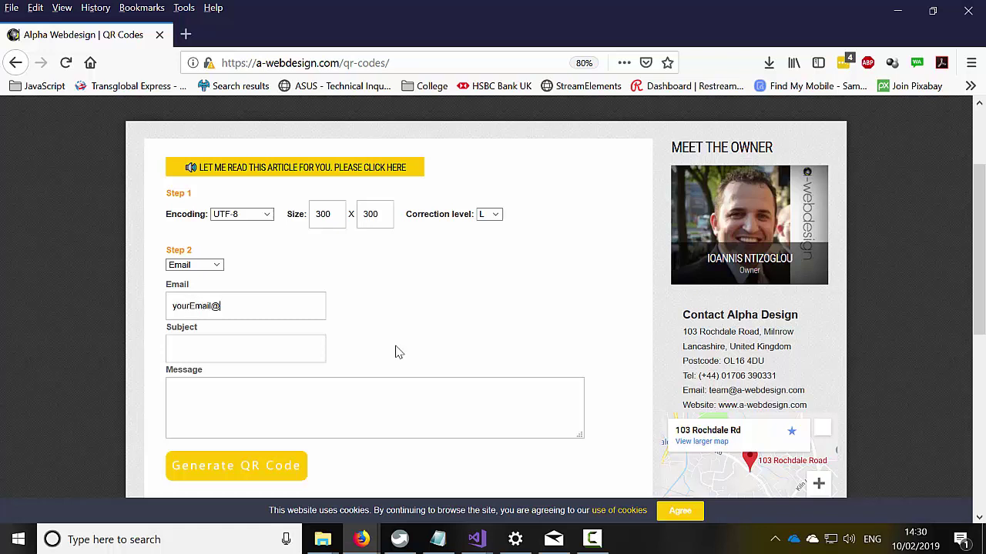
type("yourEmail@hotmail.com")
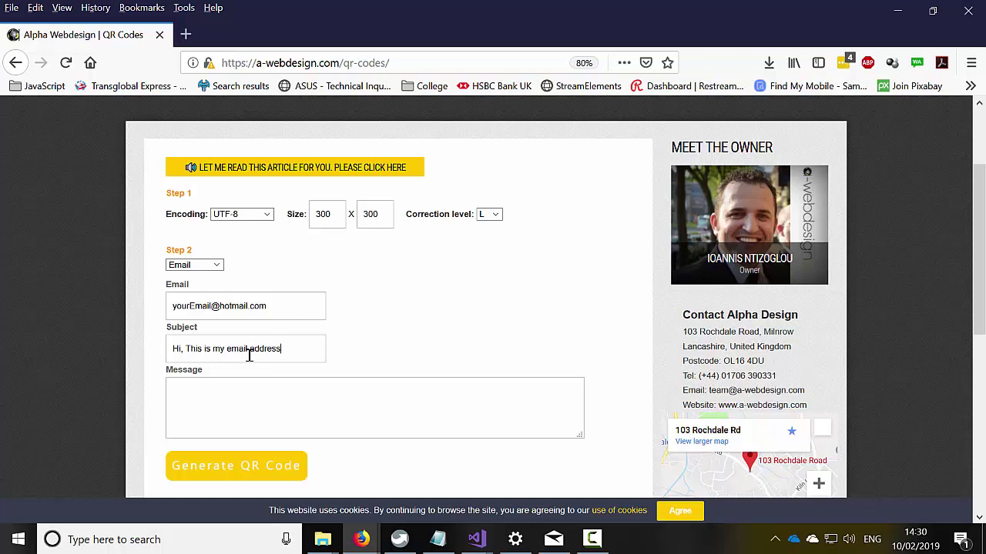
left_click(250, 390)
type("I'm sellin g")
left_click(234, 471)
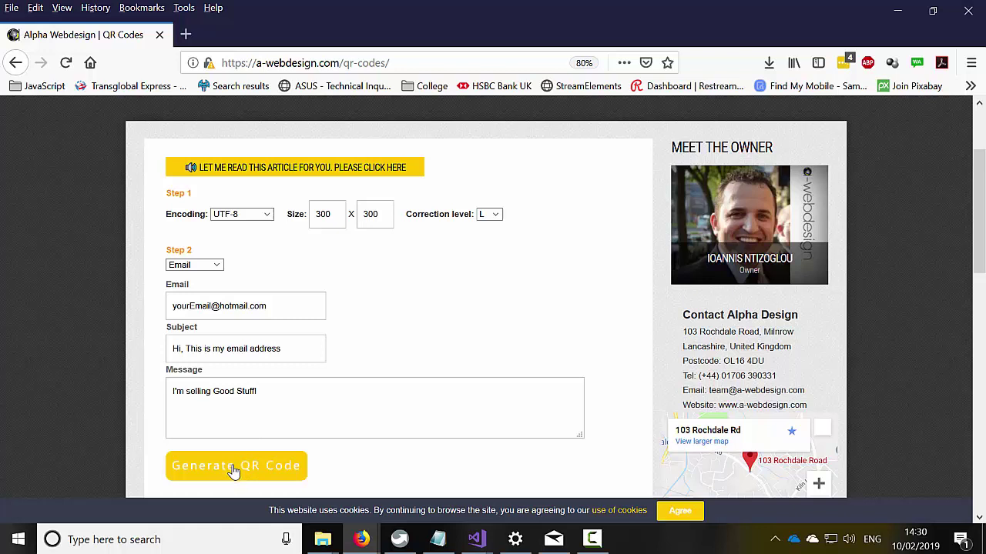
scroll(170, 418, "down", 6)
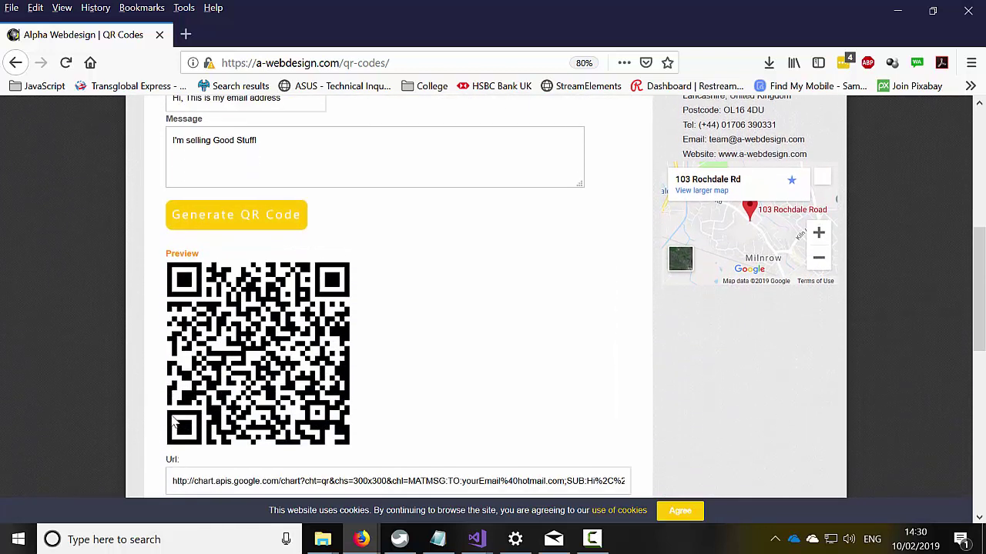
scroll(180, 418, "down", 3)
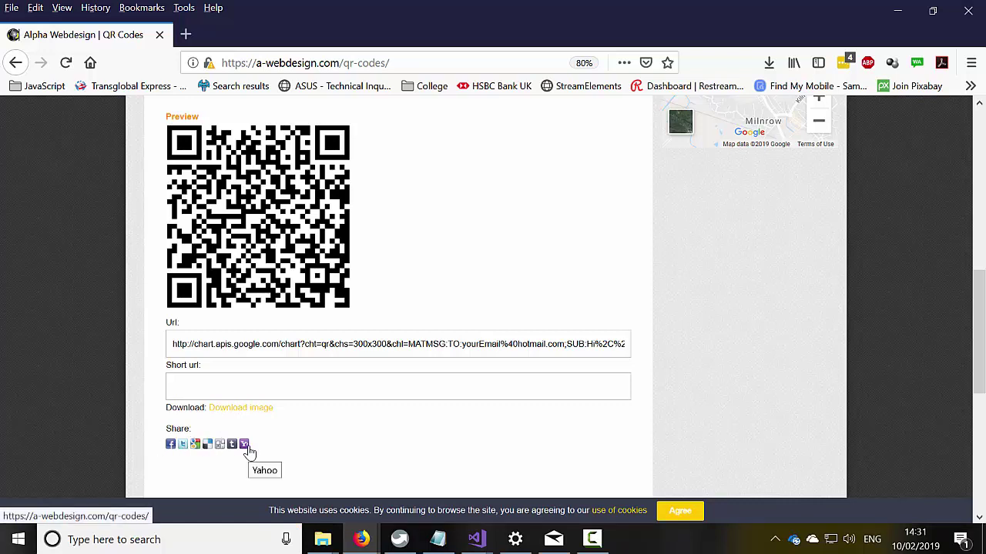
scroll(257, 322, "up", 3)
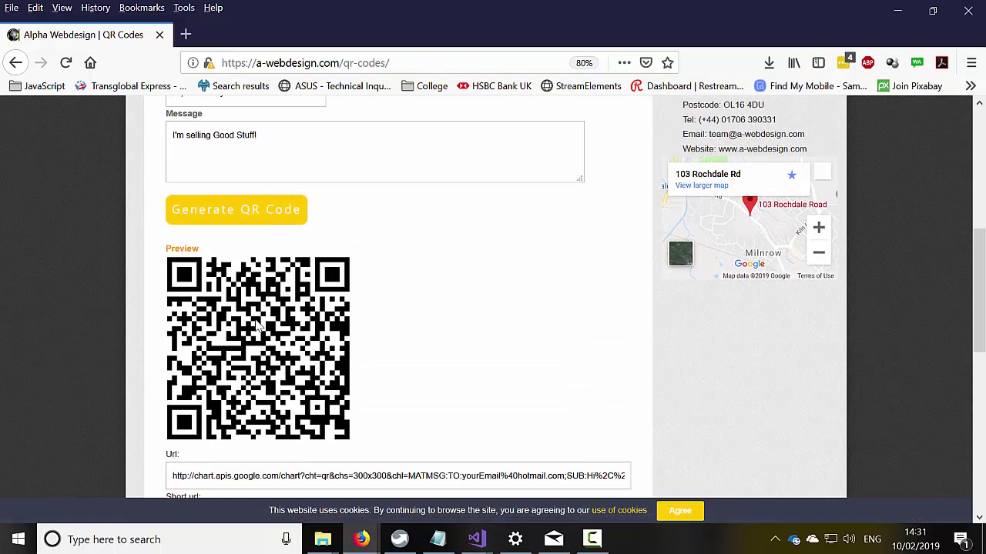
scroll(257, 323, "up", 6)
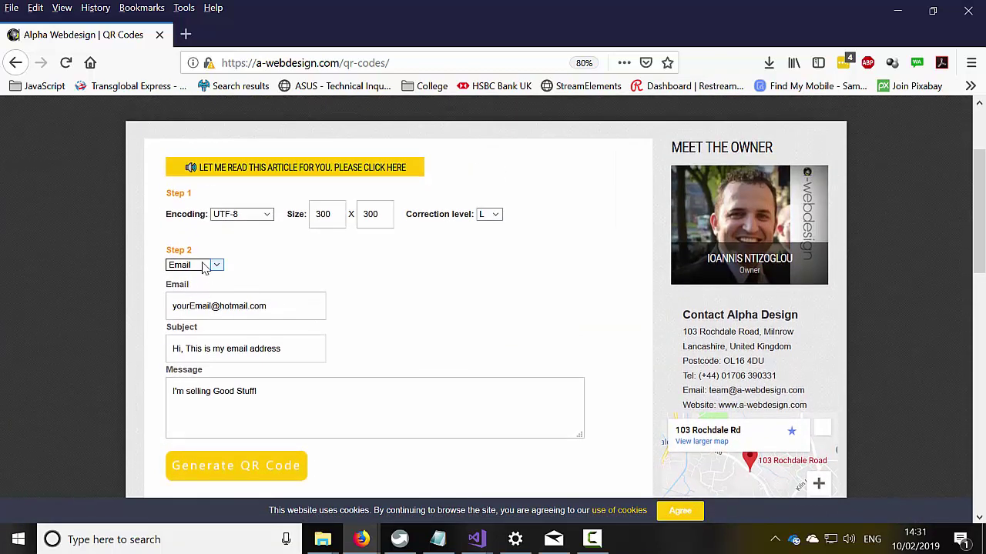
- Switch the content type to Tel, enter the phone number and generate its QR code
left_click(204, 265)
left_click(198, 320)
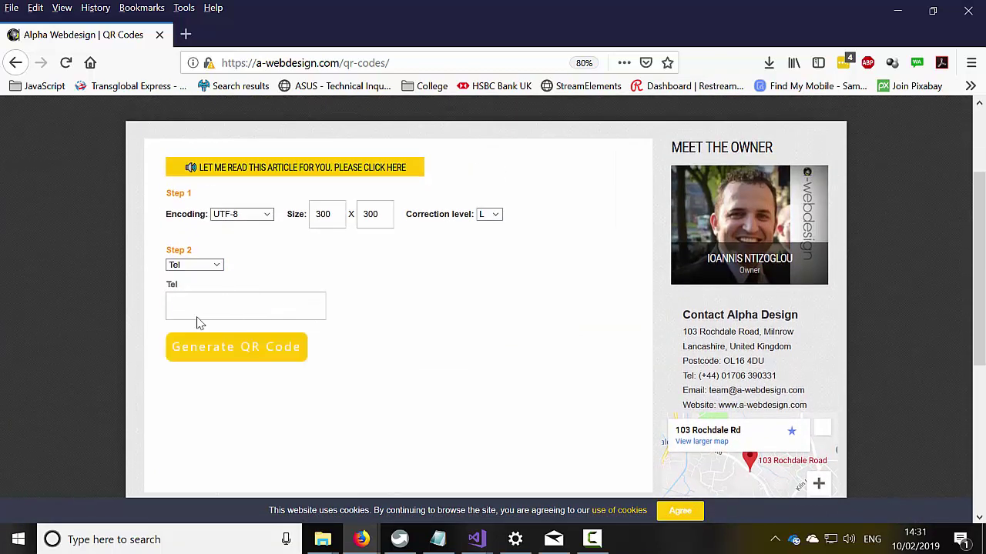
left_click(205, 316)
type("15155515151")
left_click(246, 351)
scroll(246, 354, "down", 5)
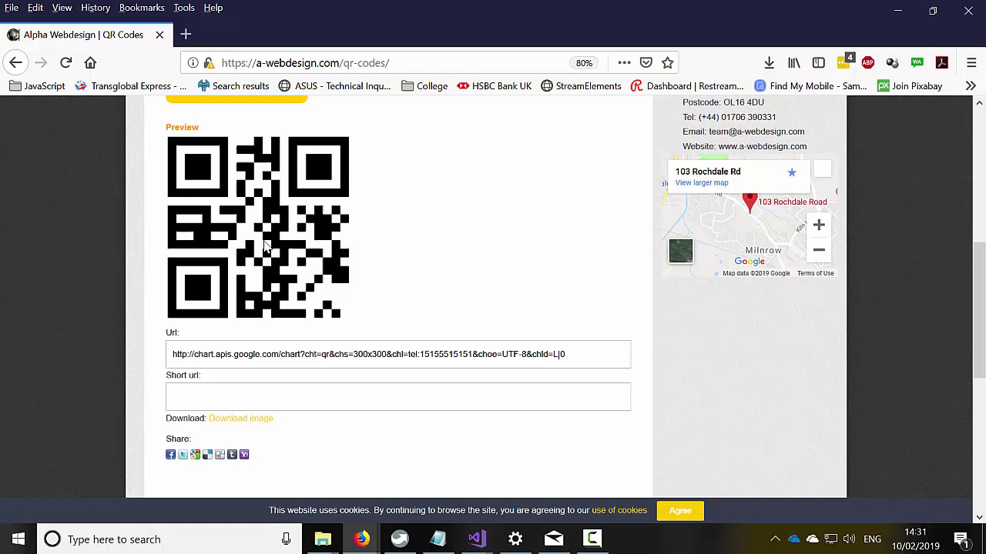
scroll(265, 245, "up", 5)
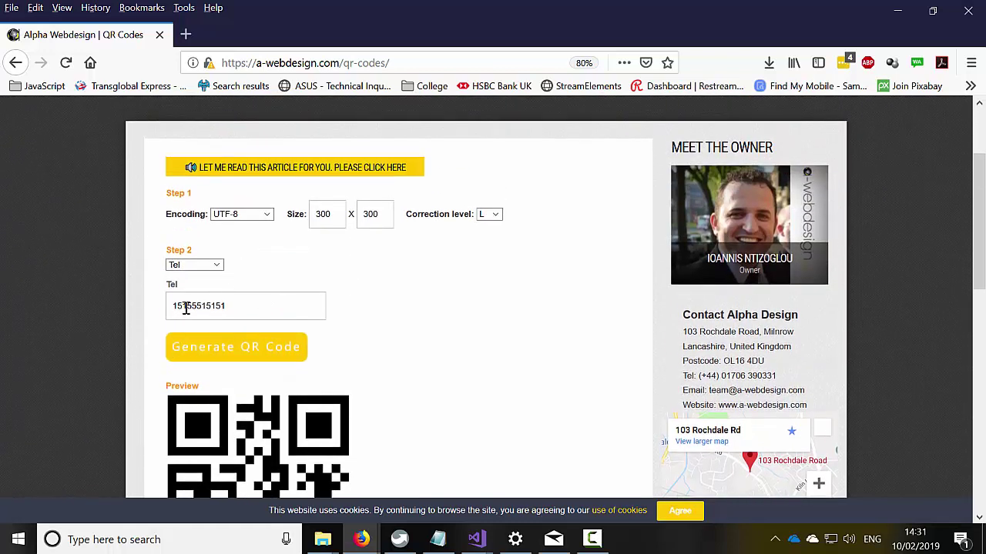
- Select the whole phone number in the Tel field and dismiss the suggestions
left_click_drag(186, 308, 225, 308)
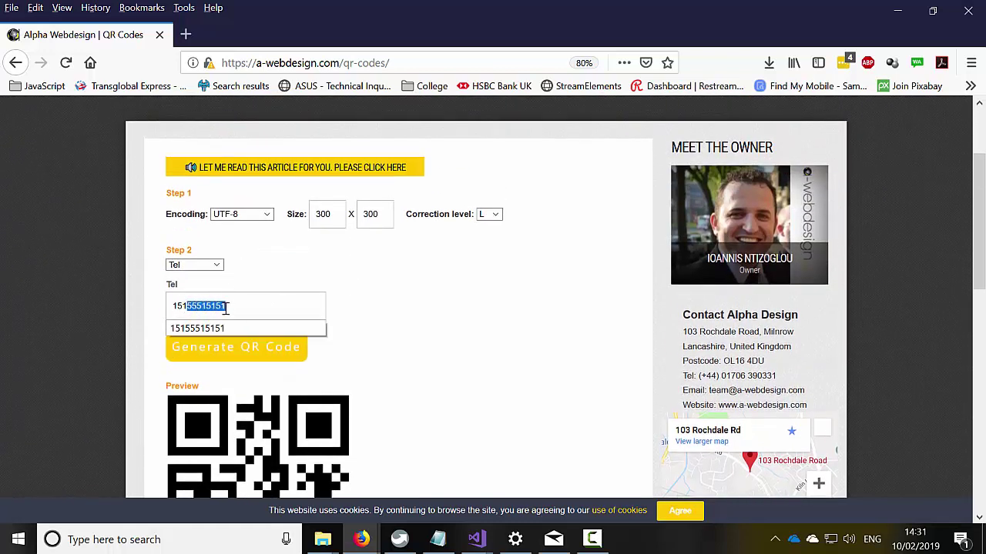
left_click(209, 305)
left_click(209, 306)
double_click(209, 306)
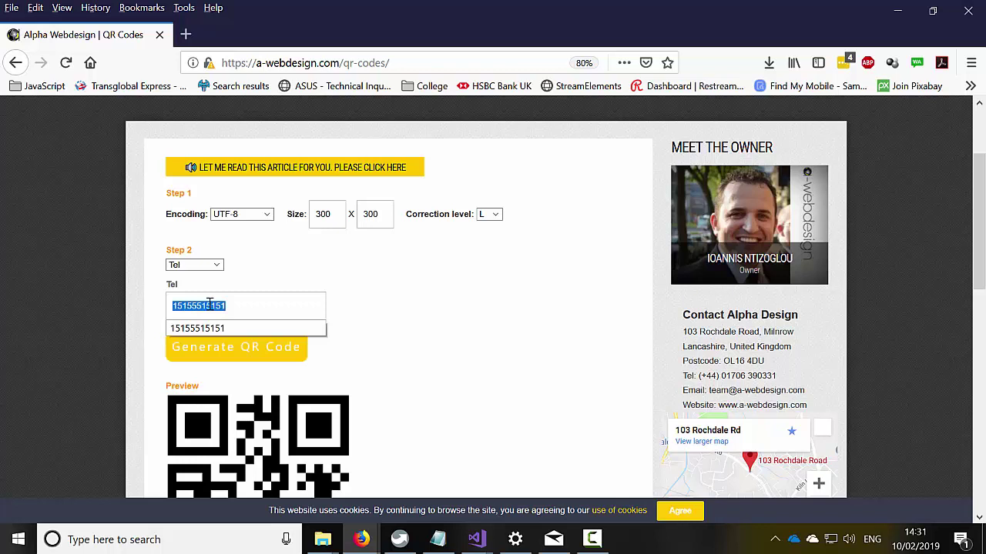
left_click(208, 356)
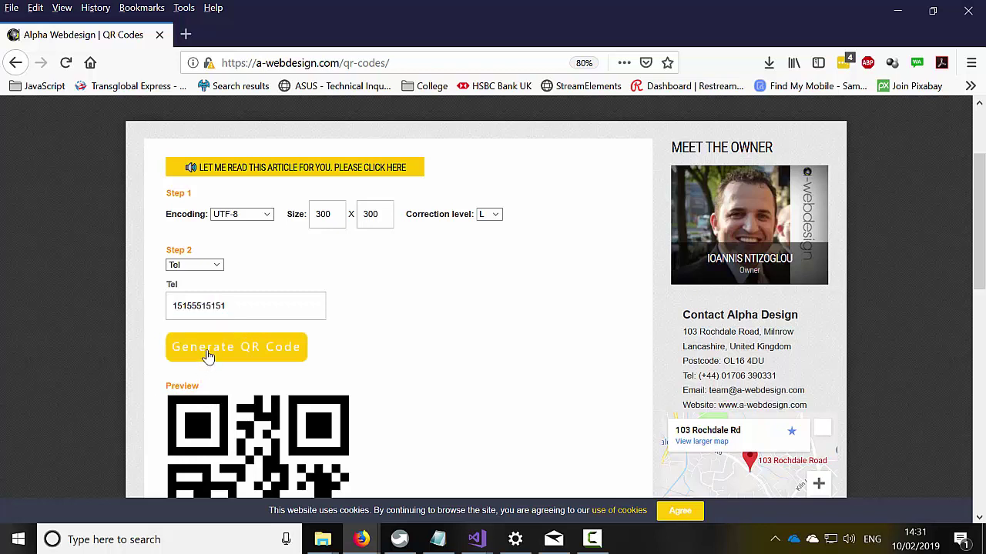
left_click(212, 274)
left_click(198, 320)
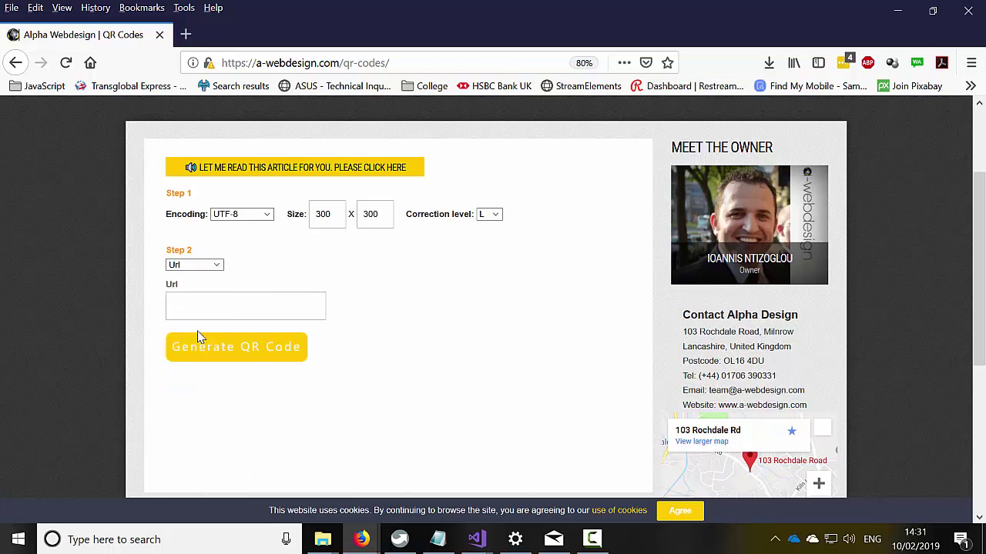
left_click(207, 313)
left_click(393, 62)
key("ctrl+c")
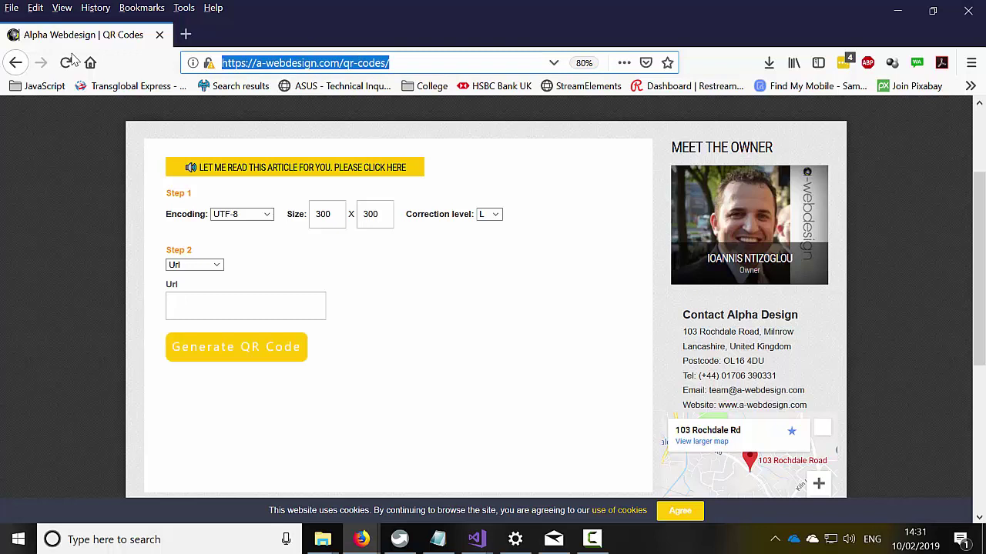
left_click(237, 301)
key("ctrl+v")
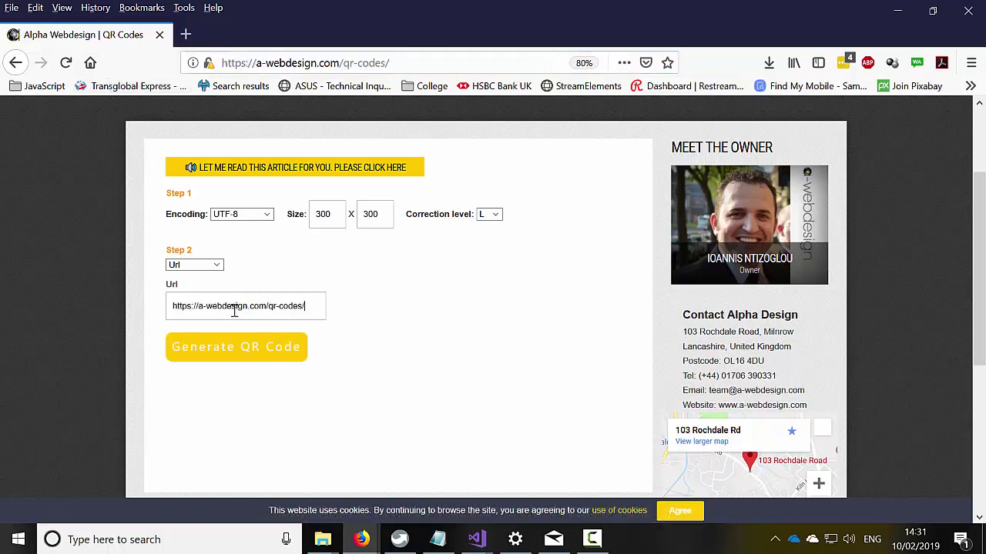
left_click(239, 351)
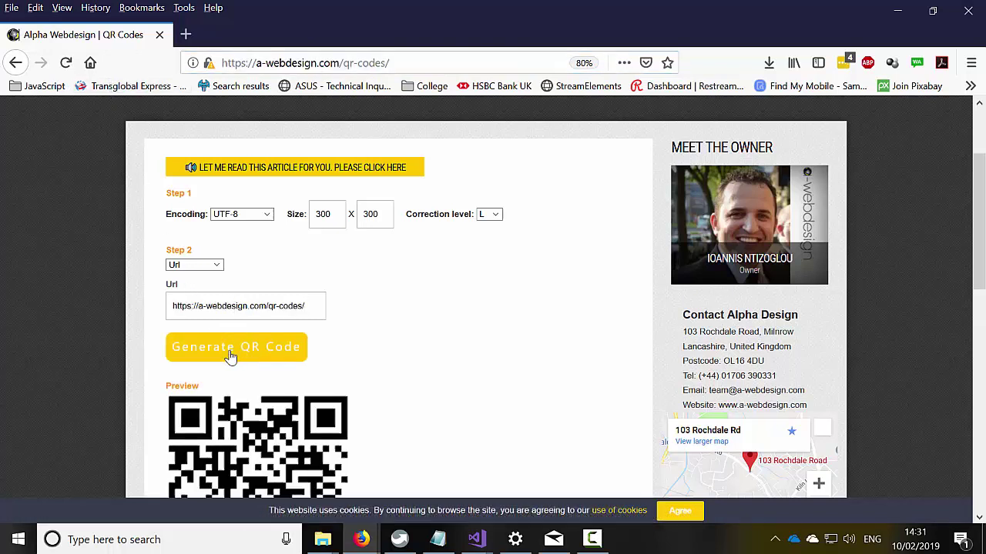
- Start downloading the URL QR code image, then cancel the download dialog
scroll(231, 348, "down", 5)
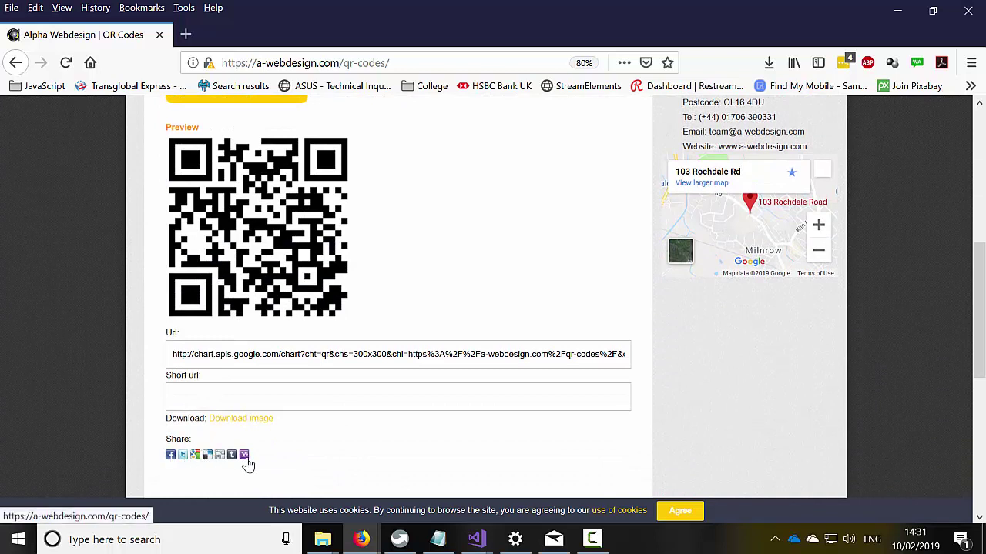
left_click(222, 424)
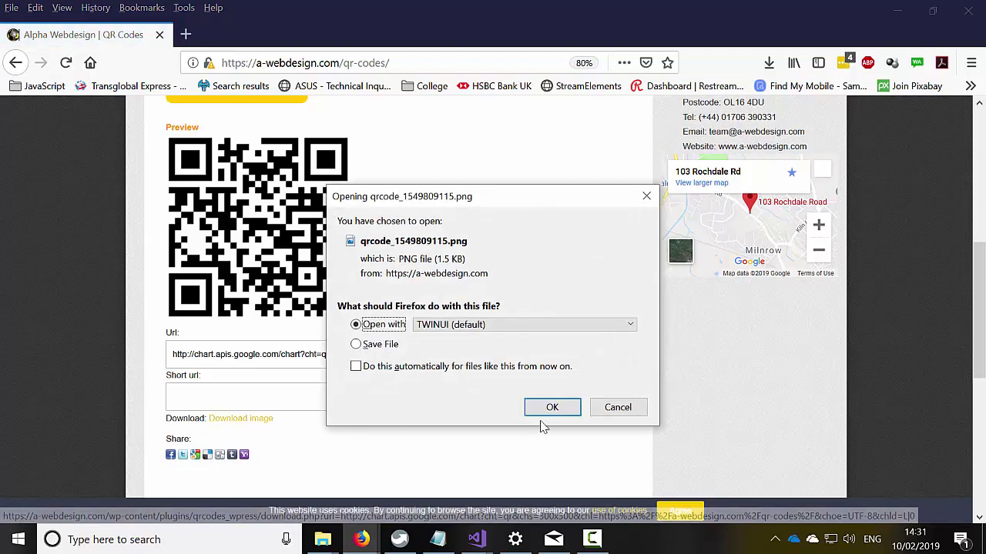
left_click(640, 412)
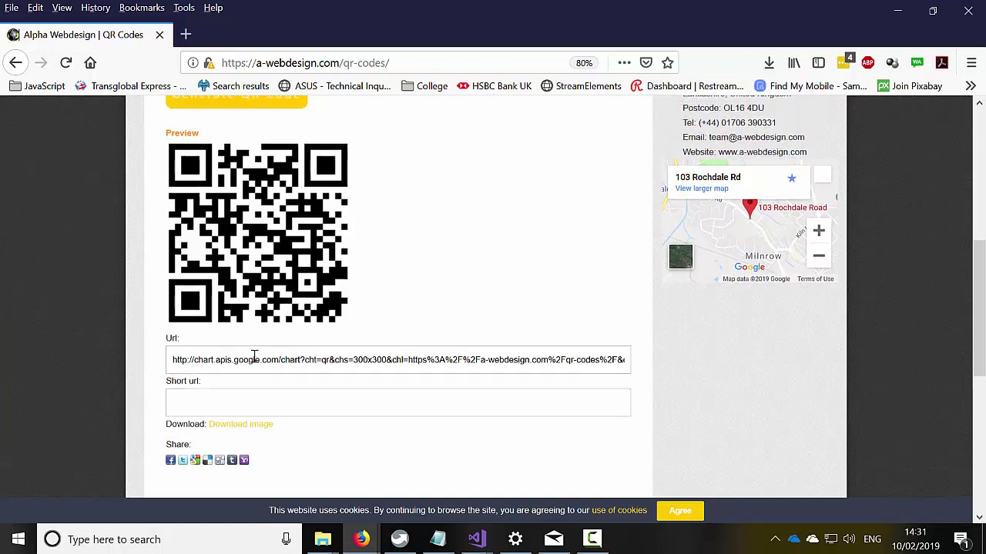
scroll(254, 356, "up", 5)
- Switch to vCard and enter the contact's name, company Alpha Design and phone number
left_click(216, 267)
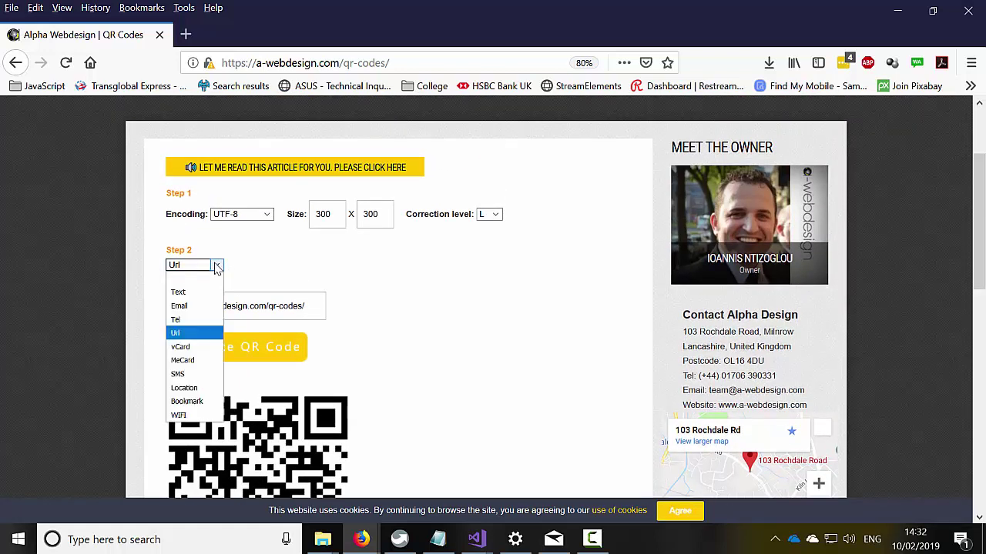
left_click(202, 348)
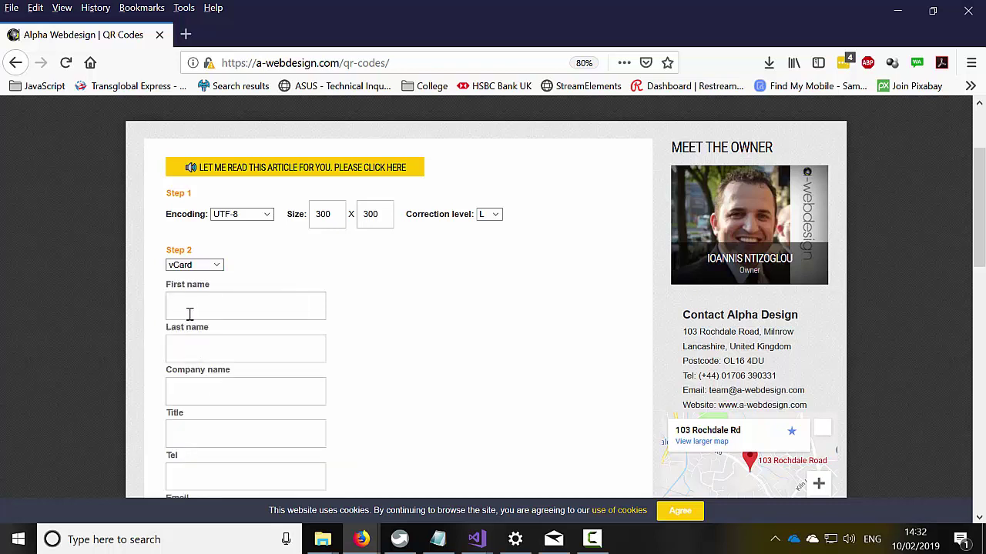
left_click(207, 308)
left_click(217, 310)
type("Ioa")
type("Ntizog")
type("54454")
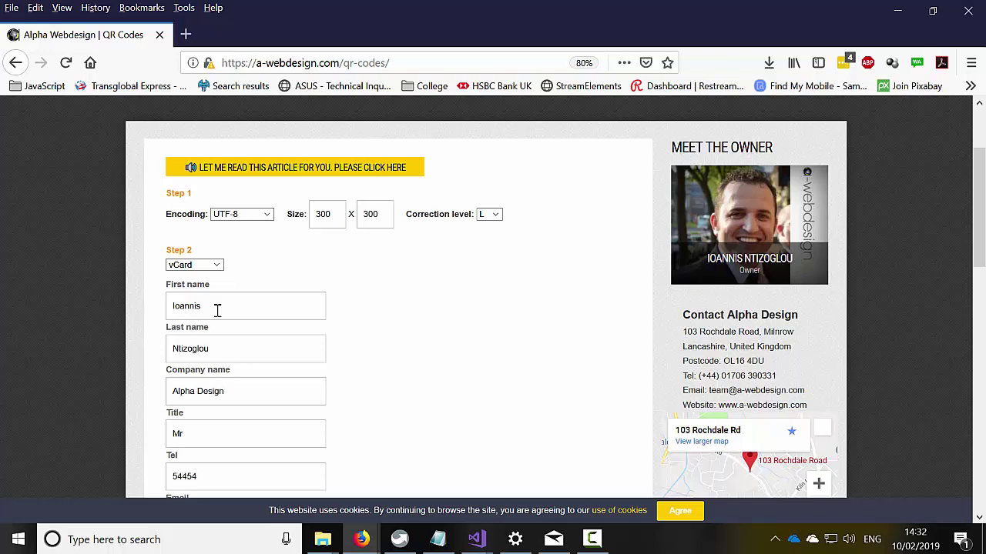
- Add the contact's e-mail, pasted website URL, Manchester UK address and the note 'This is my Vcard'
key("Tab")
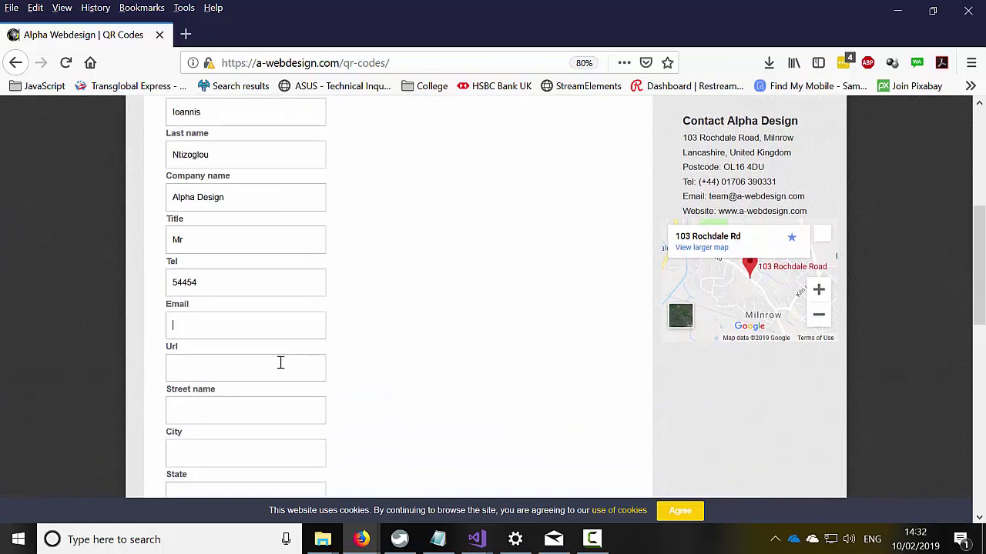
type("kjsdlk@djdjs.com")
key("ctrl+v")
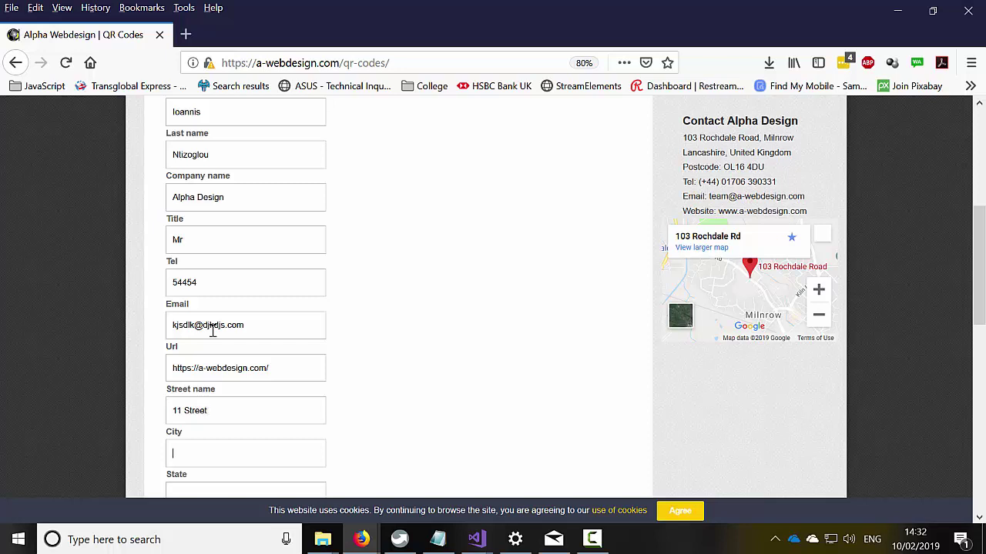
type("Manchester")
scroll(179, 364, "down", 5)
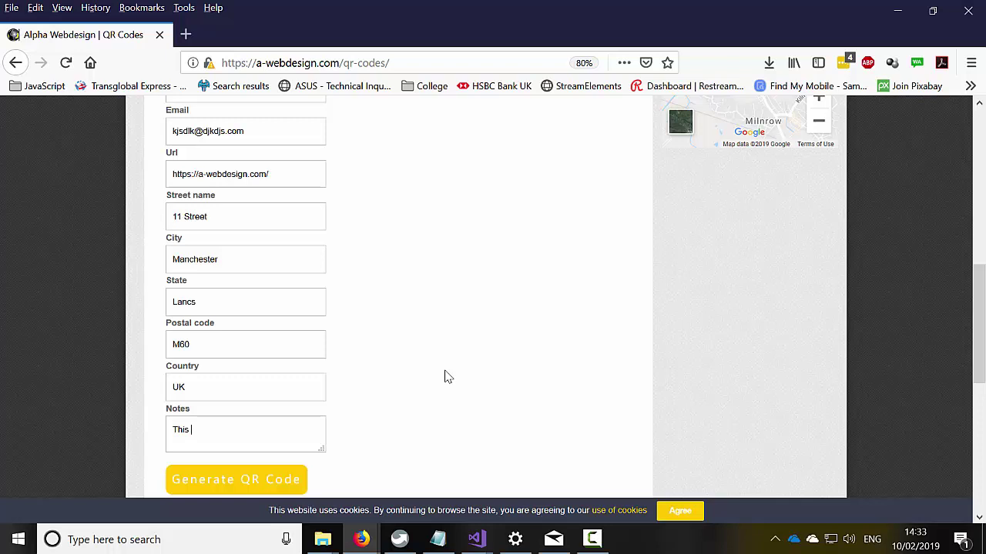
type("my Vcard")
- Generate the QR code from the filled-in vCard details
scroll(381, 365, "down", 2)
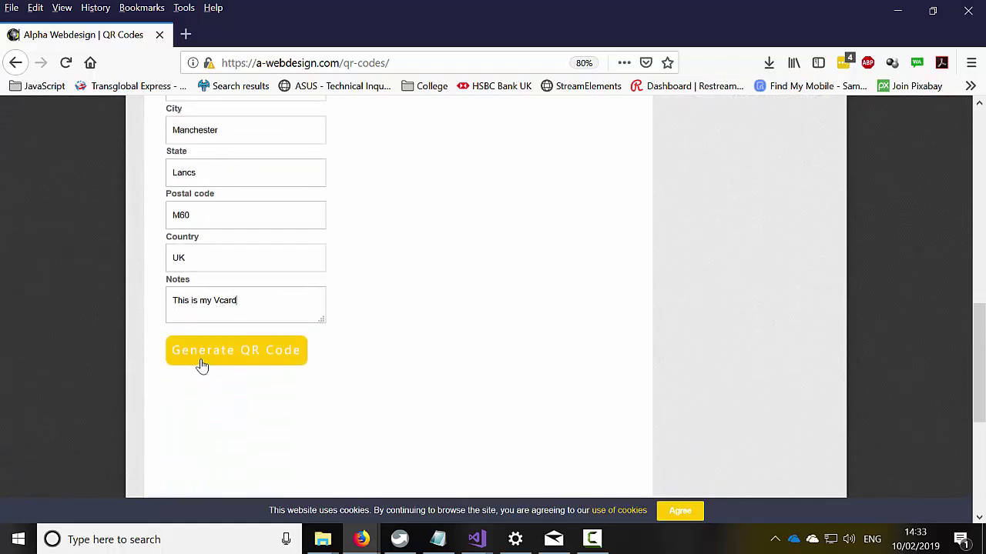
key("Return")
left_click(201, 363)
- Start downloading the vCard QR image, cancel the Firefox dialog and return to the Step 2 dropdown
scroll(356, 394, "down", 2)
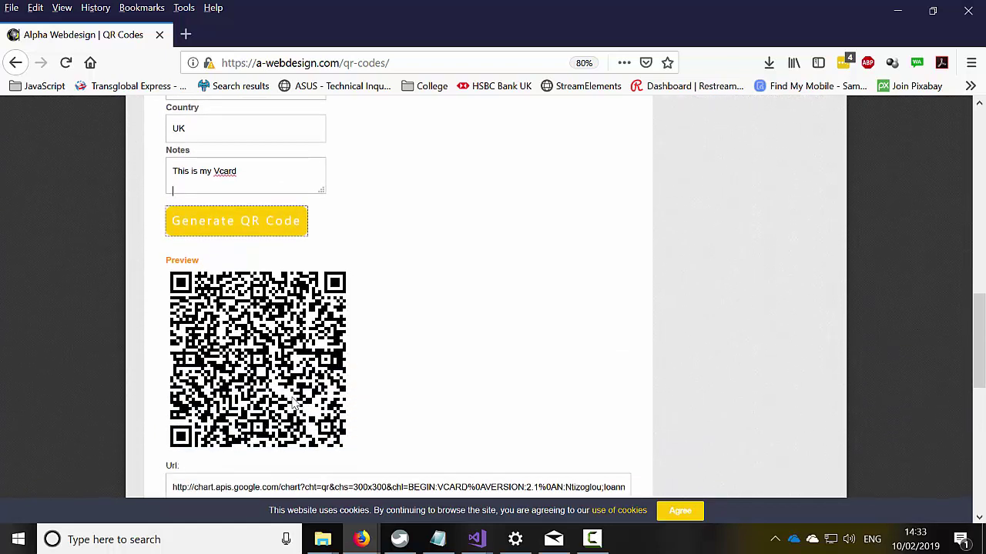
scroll(363, 354, "down", 2)
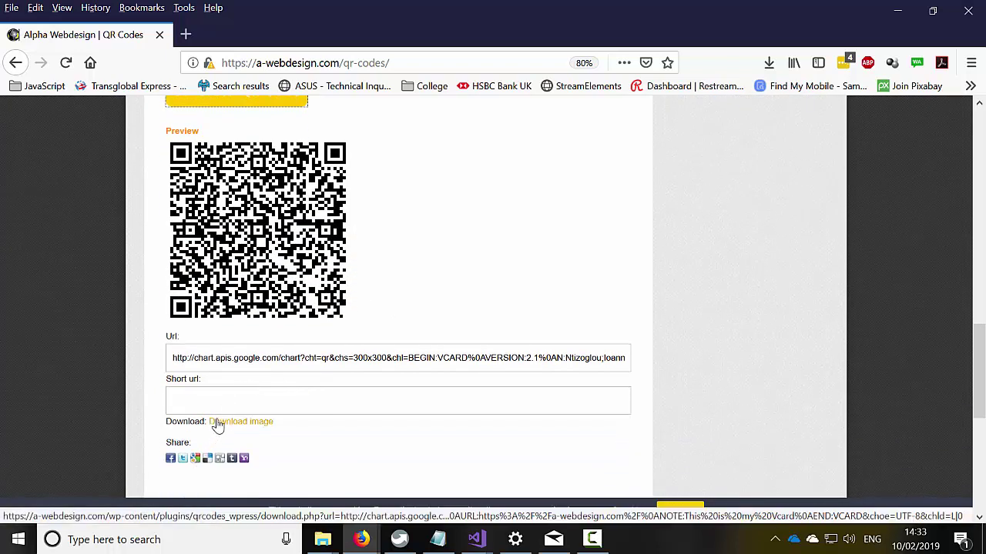
left_click(219, 425)
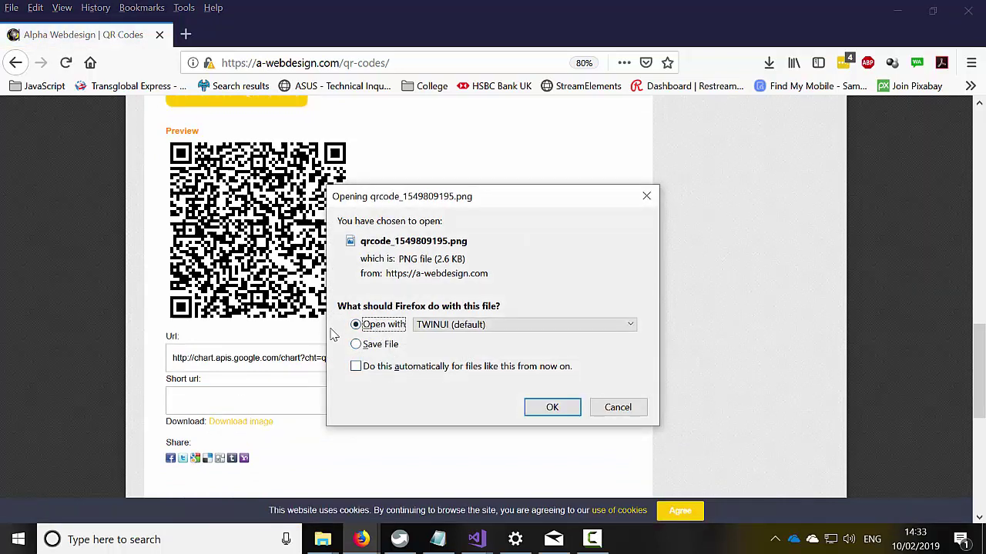
left_click(618, 408)
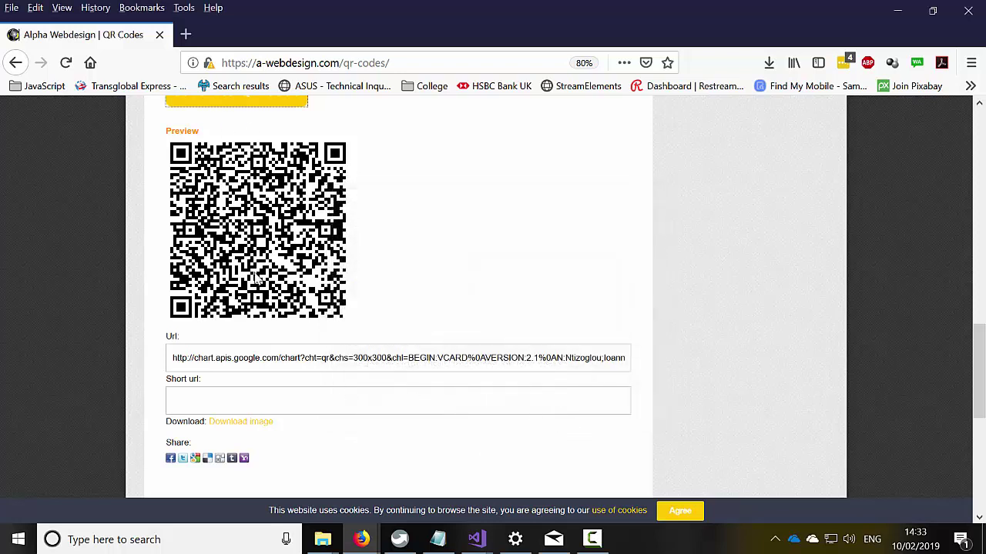
scroll(242, 231, "up", 15)
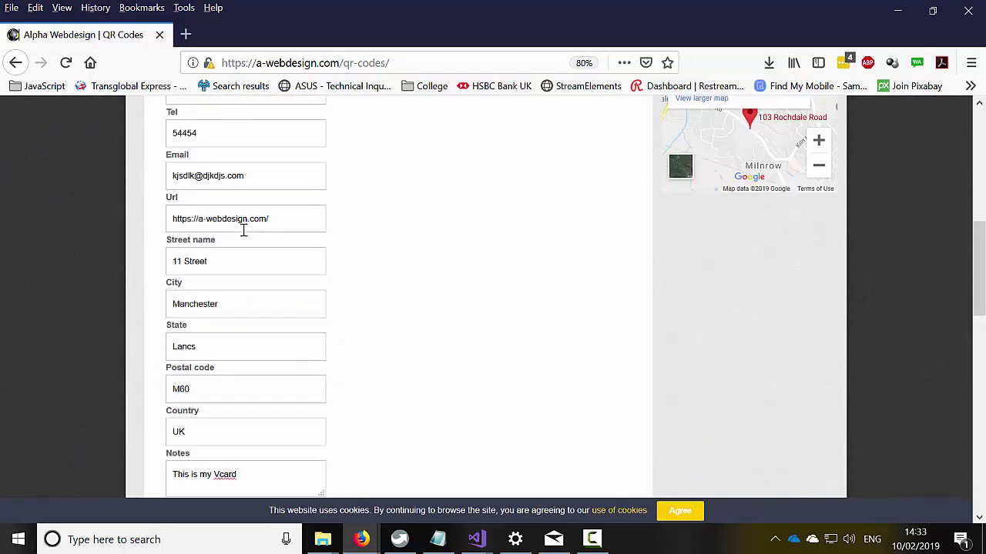
scroll(206, 162, "up", 4)
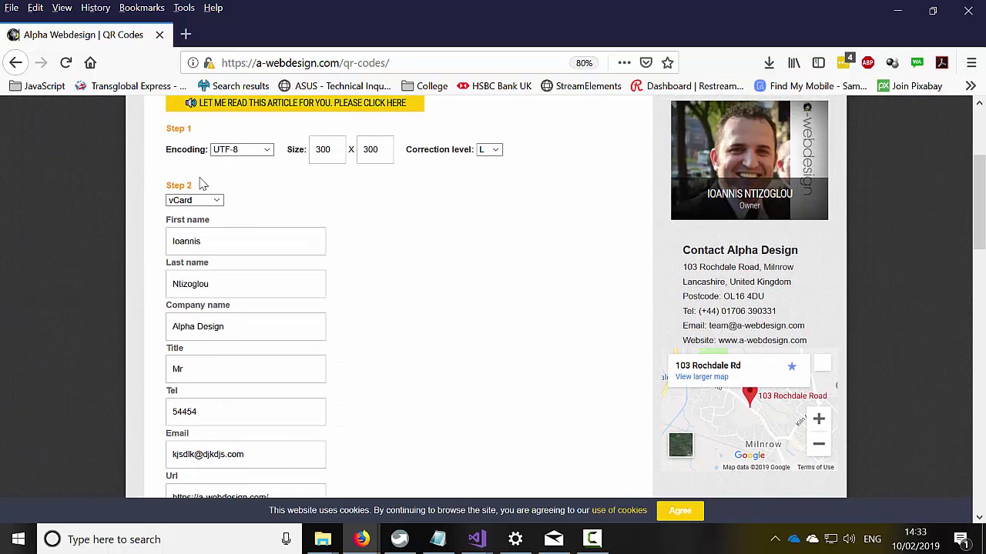
- Briefly pick MeCard, then settle on SMS as the content type
left_click(198, 202)
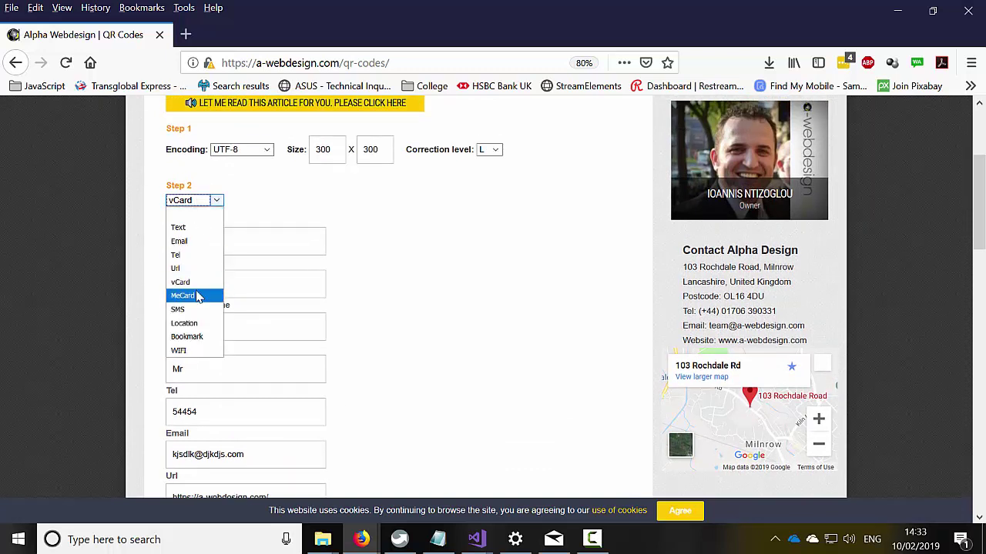
left_click(198, 296)
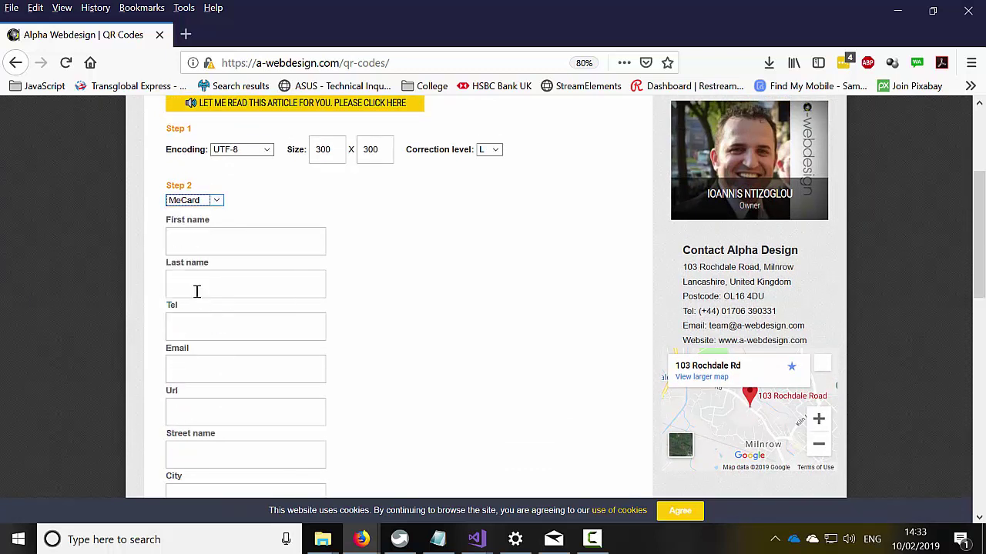
scroll(201, 265, "down", 1)
scroll(200, 265, "down", 6)
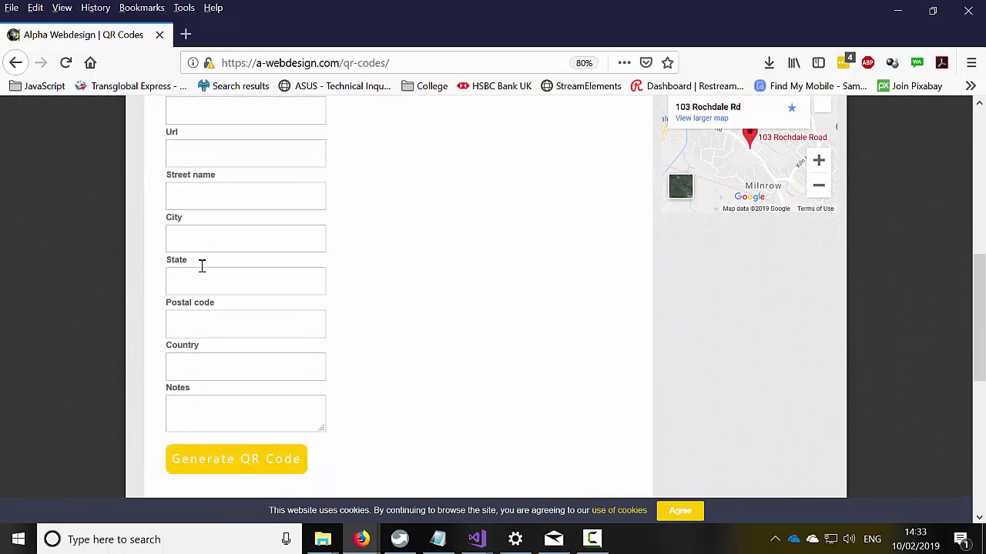
scroll(200, 268, "up", 9)
left_click(202, 265)
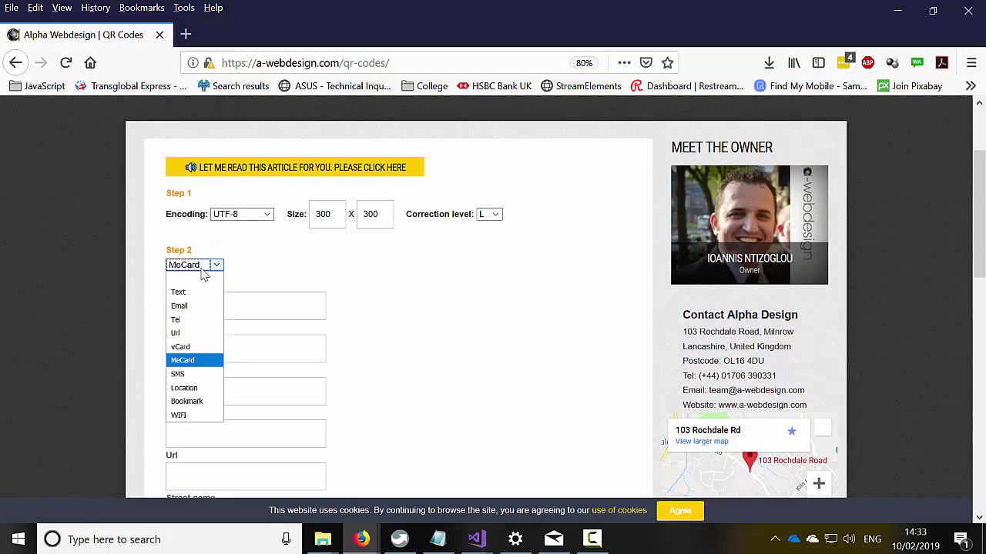
left_click(193, 375)
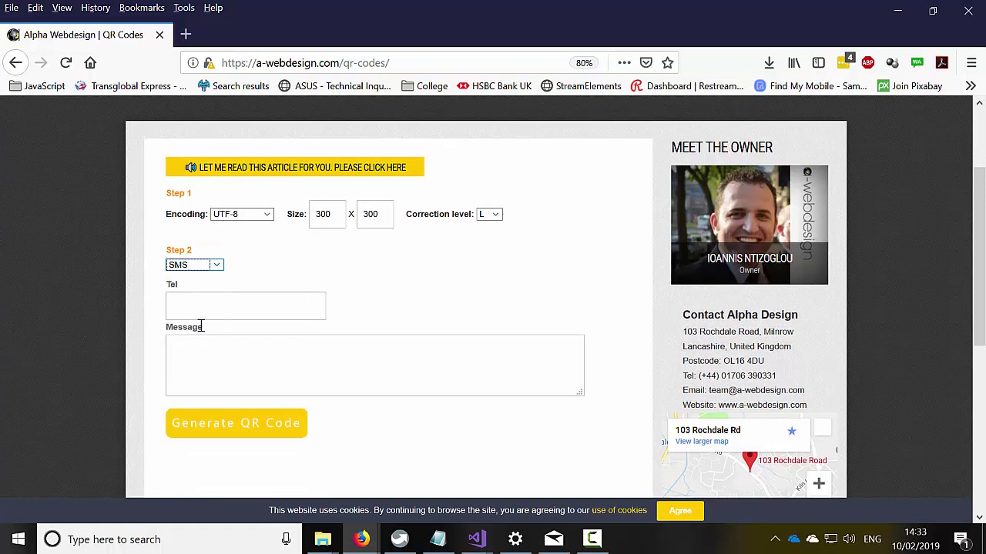
- Enter the phone number and message 'This is the message from my QR Code creator!', then generate and preview the code
left_click(210, 305)
left_click(285, 384)
type("Th")
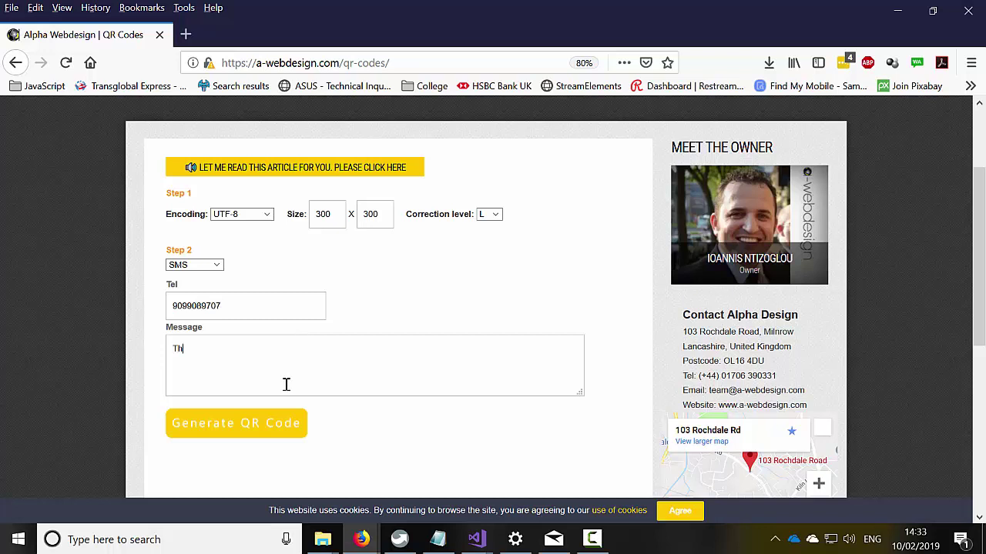
type("is is the message from my QR Code creator!")
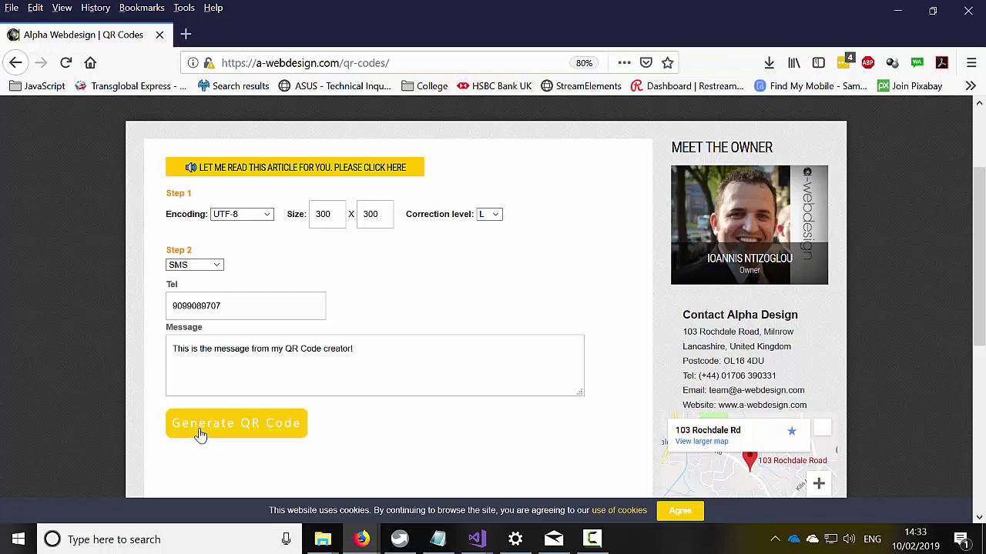
left_click(204, 433)
scroll(231, 433, "down", 3)
scroll(255, 419, "down", 3)
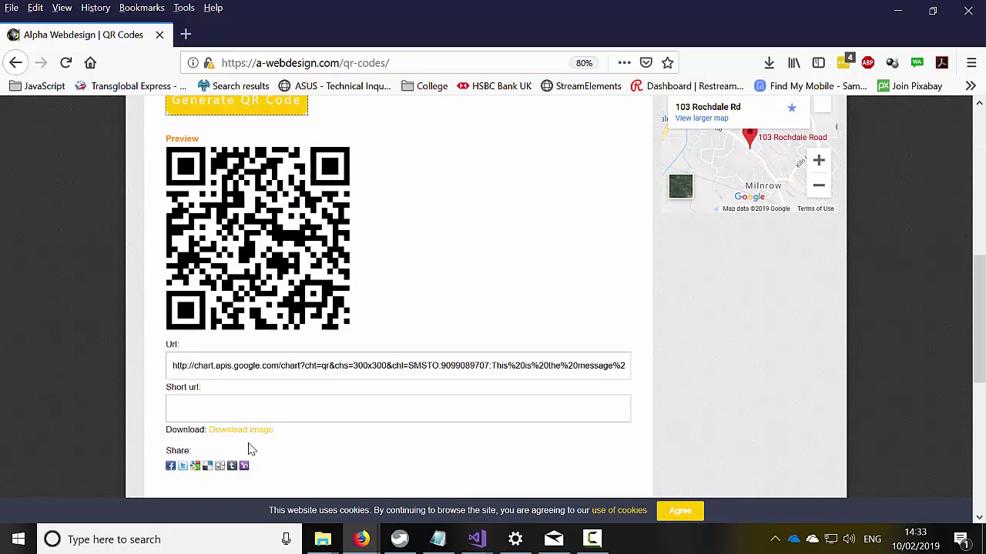
scroll(366, 350, "up", 3)
scroll(366, 350, "up", 3)
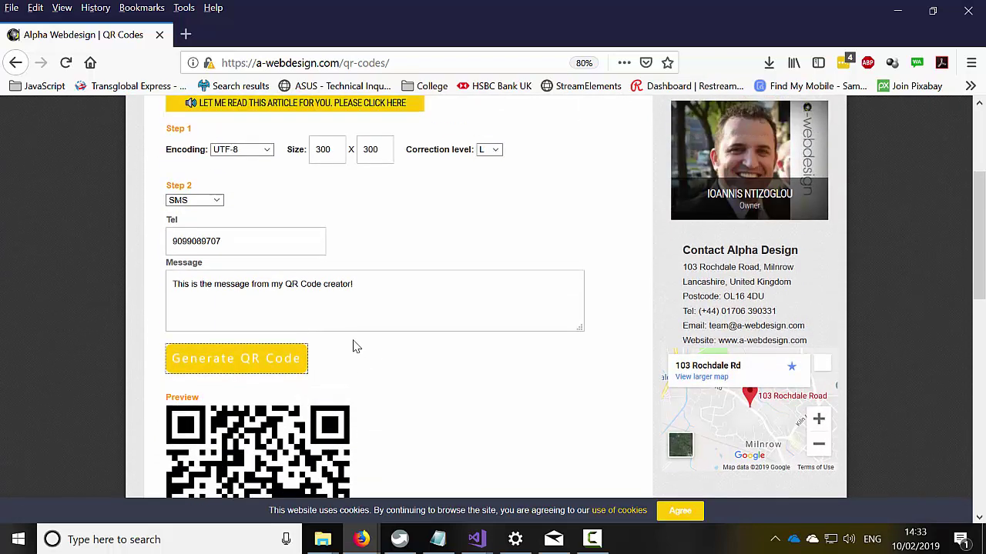
- Try the Location type, stepping through its Address, Lat and Lng fields without entering values
left_click(216, 202)
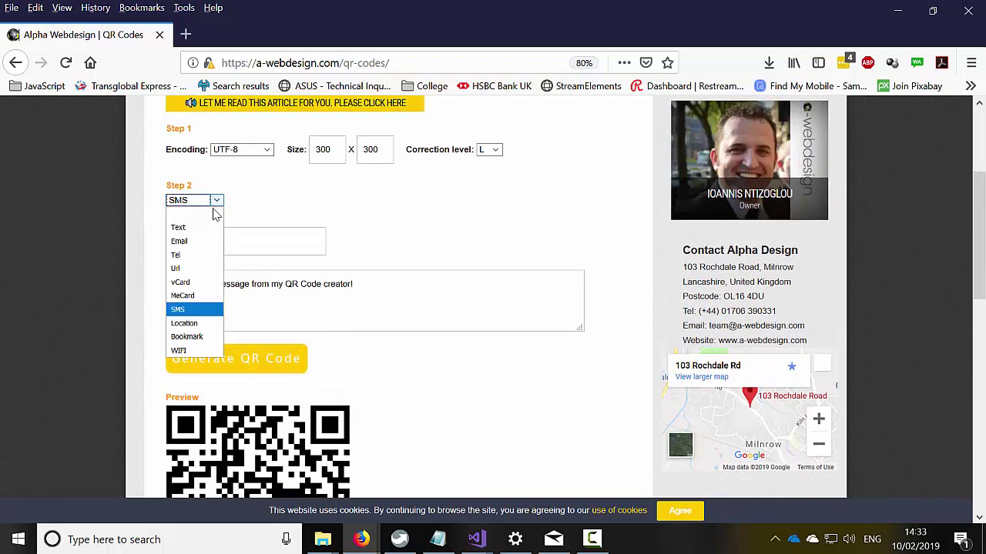
left_click(181, 330)
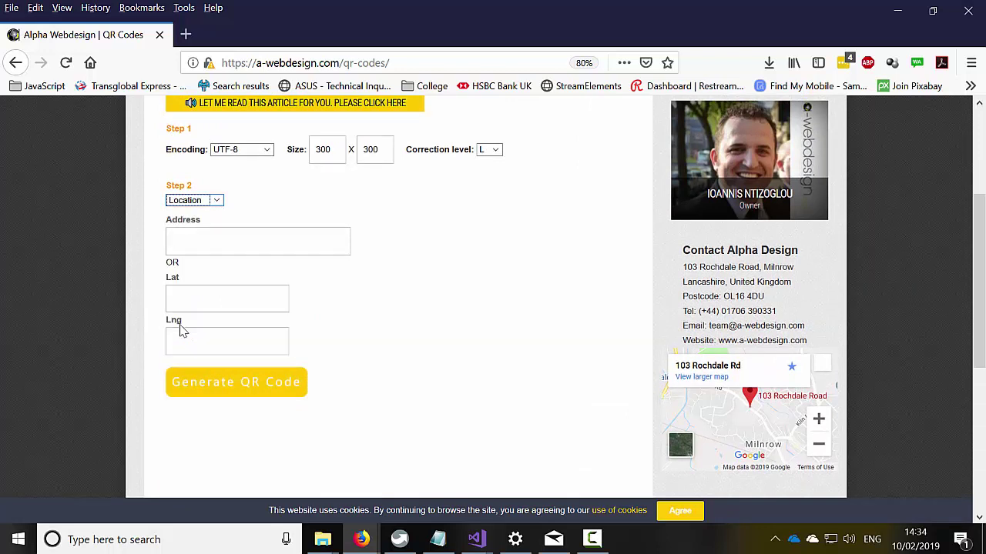
left_click(223, 243)
left_click(220, 305)
left_click(211, 337)
left_click(212, 301)
left_click(201, 343)
scroll(228, 181, "up", 3)
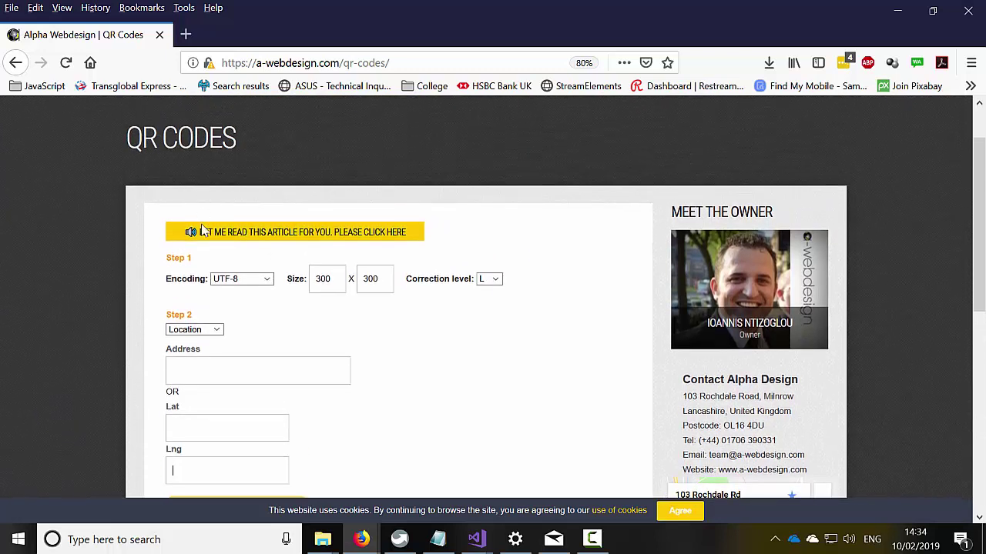
left_click(198, 331)
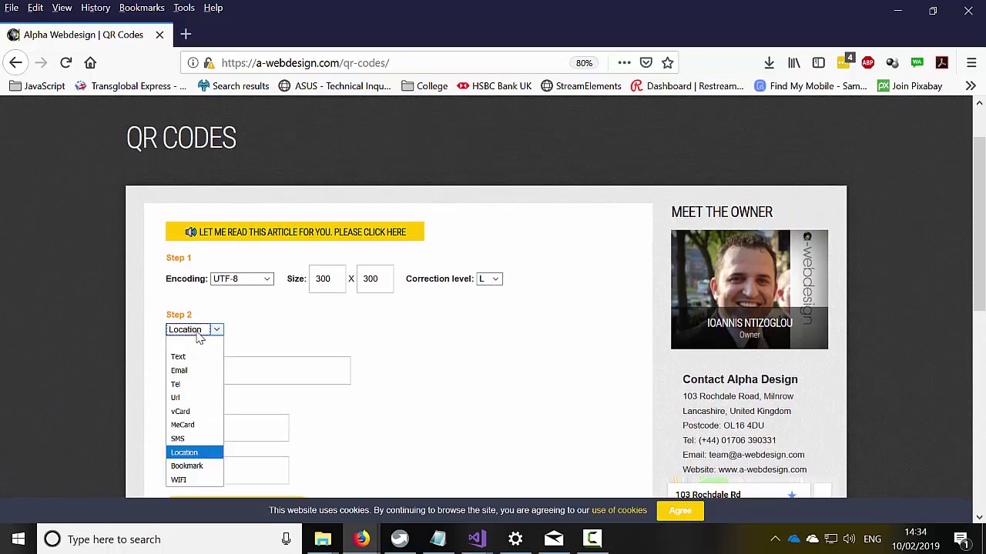
left_click(187, 466)
left_click(234, 365)
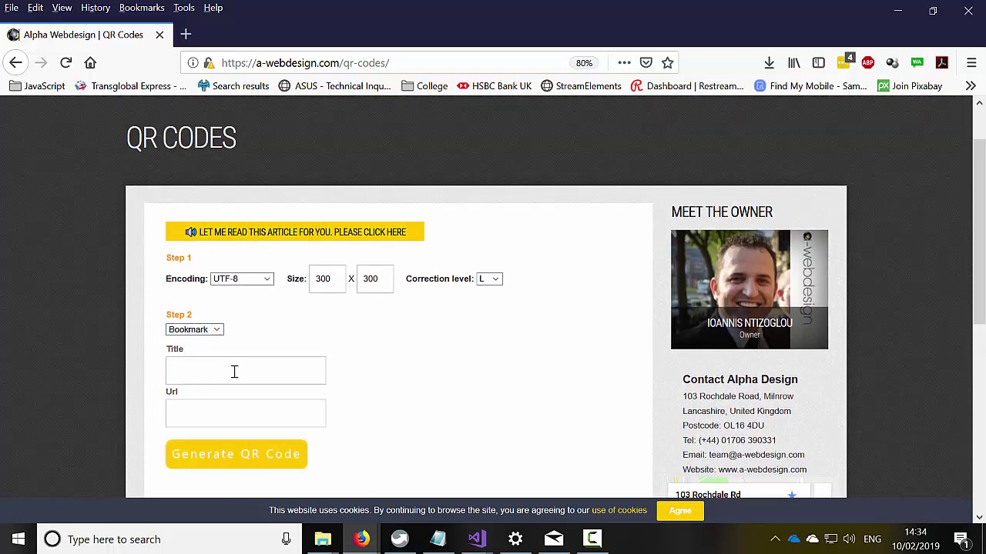
left_click(211, 413)
left_click(212, 375)
type("Alpha Design")
type("https://a-webdesign.com/qr-codes/")
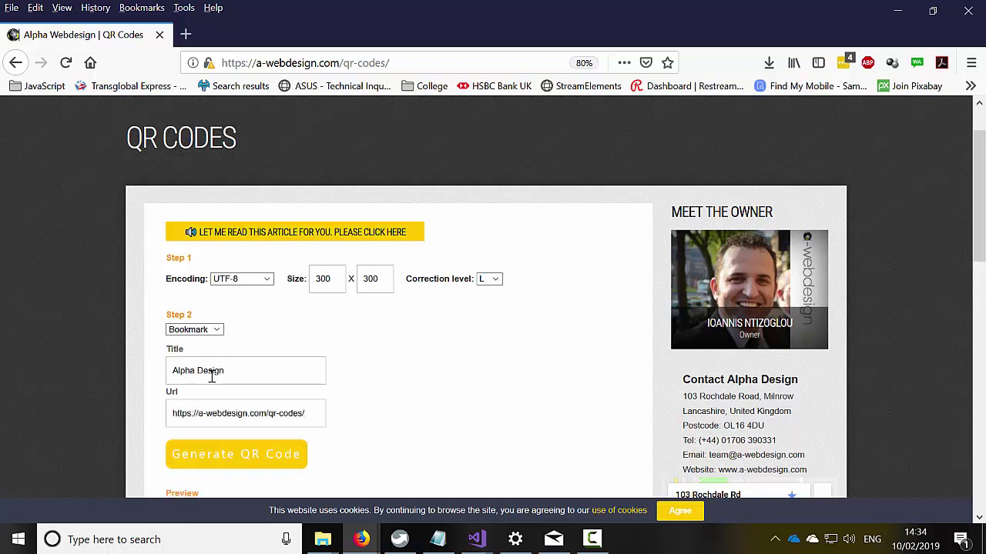
key("BackSpace")
key("BackSpace")
key("BackSpace")
- Generate the bookmark QR code, start its image download and cancel it
left_click(253, 452)
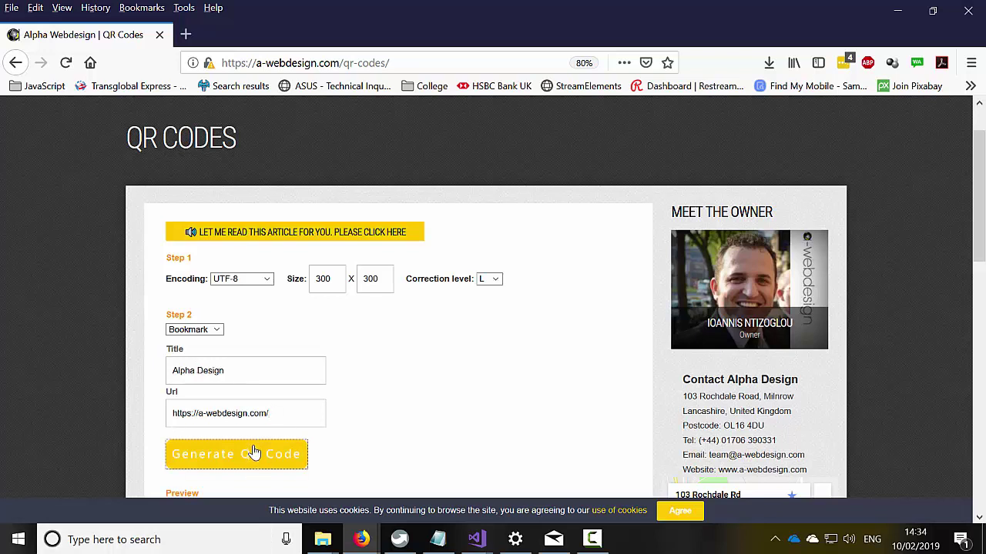
scroll(253, 452, "down", 3)
scroll(245, 412, "down", 2)
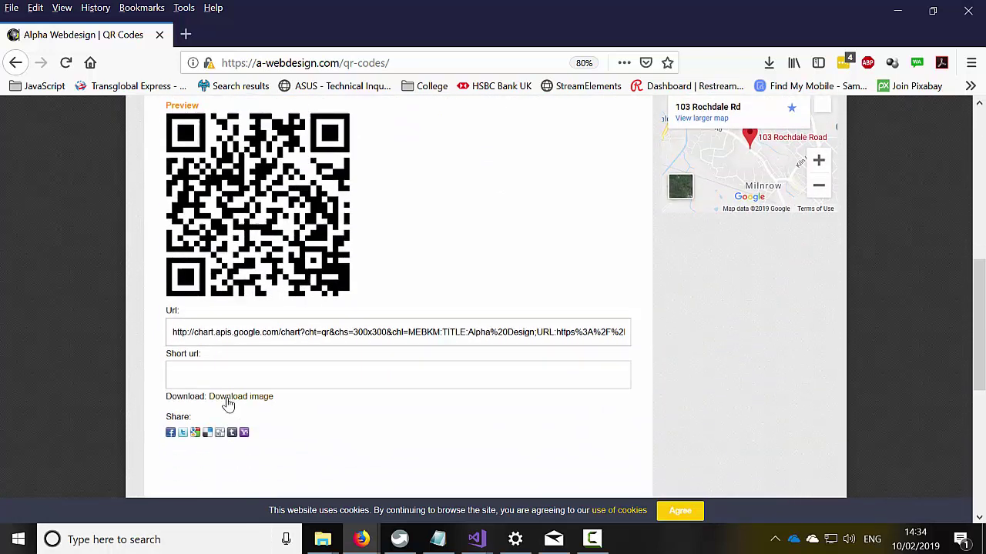
left_click(228, 397)
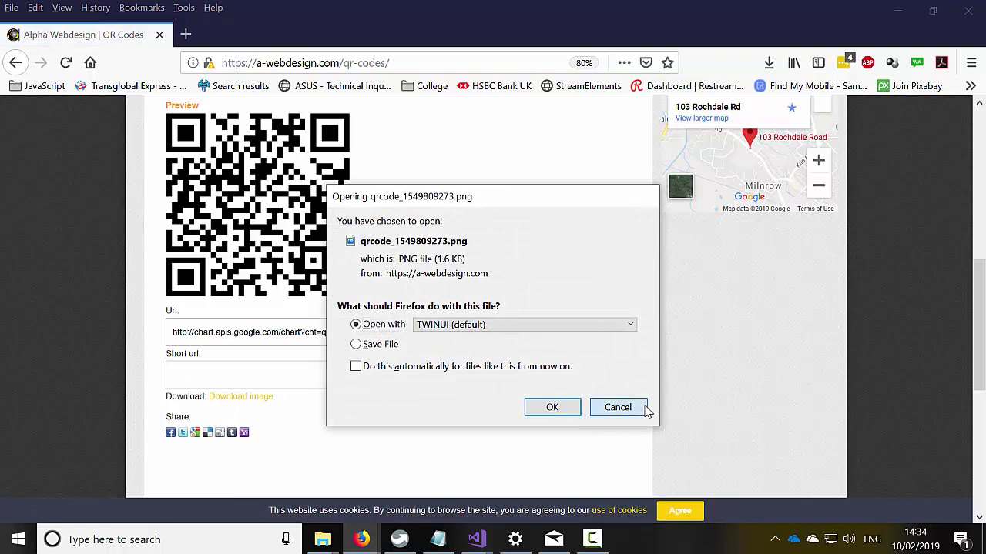
left_click(646, 409)
scroll(229, 288, "up", 4)
scroll(212, 272, "up", 1)
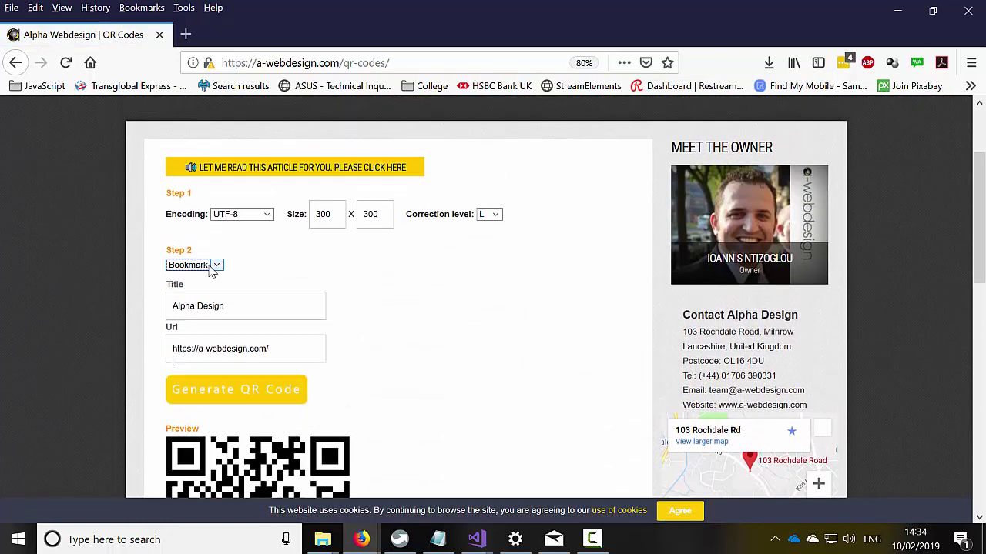
- Select WIFI as the content type and place the caret in the empty Wireless SSID field
left_click(211, 266)
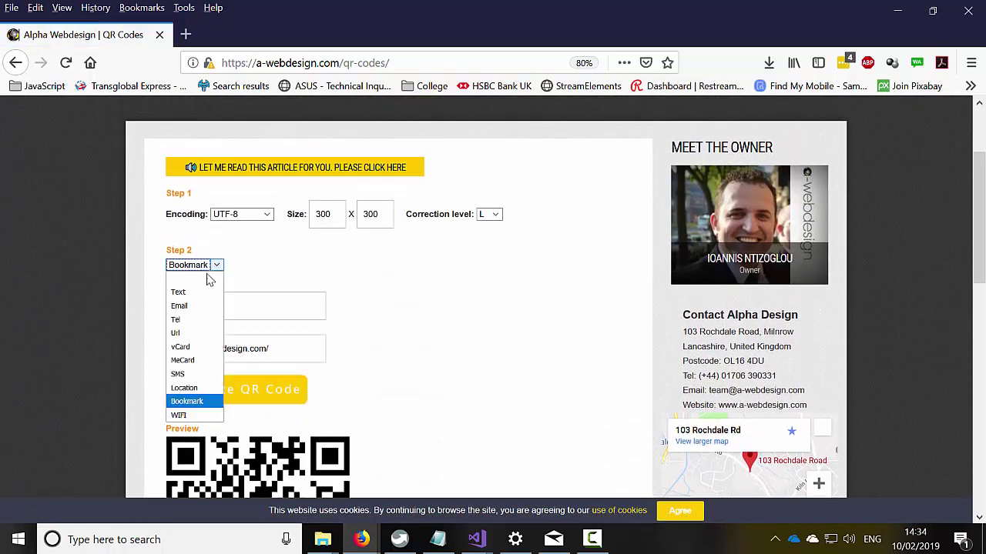
left_click(180, 416)
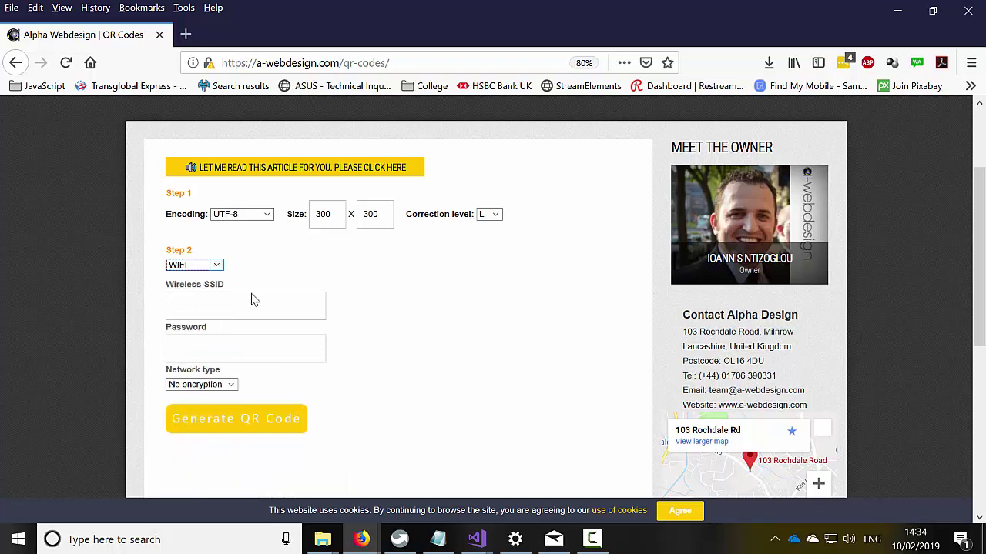
left_click(228, 315)
scroll(246, 365, "up", 3)
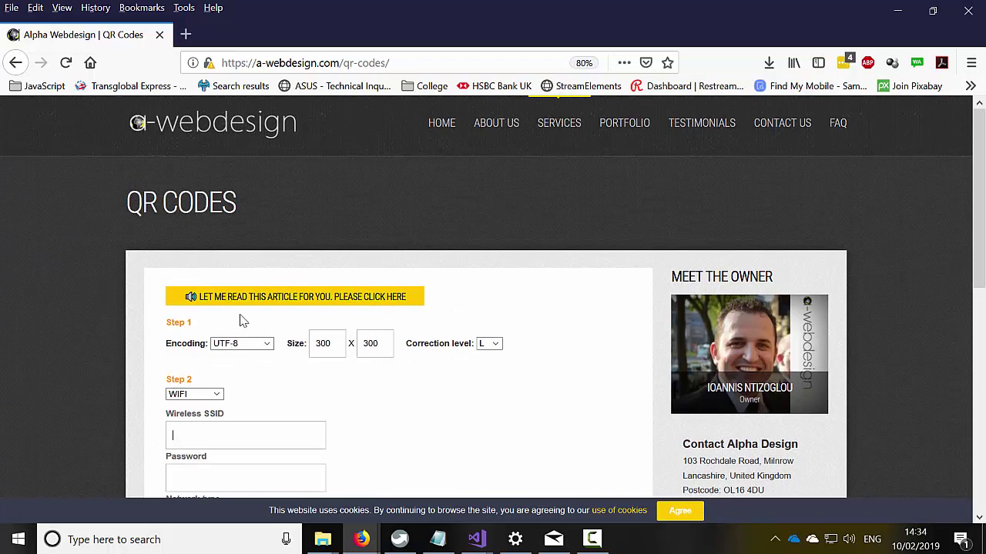
scroll(263, 430, "down", 4)
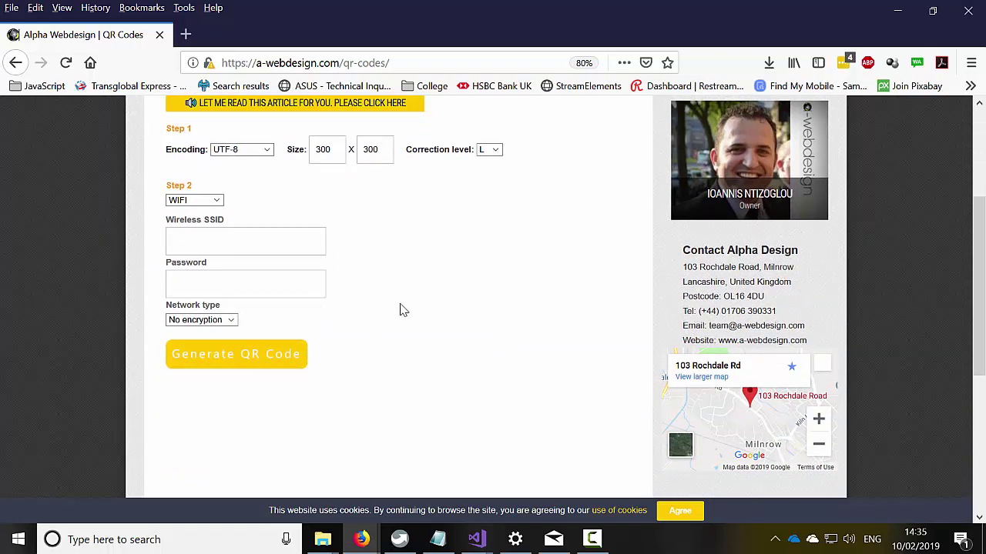
scroll(401, 319, "up", 5)
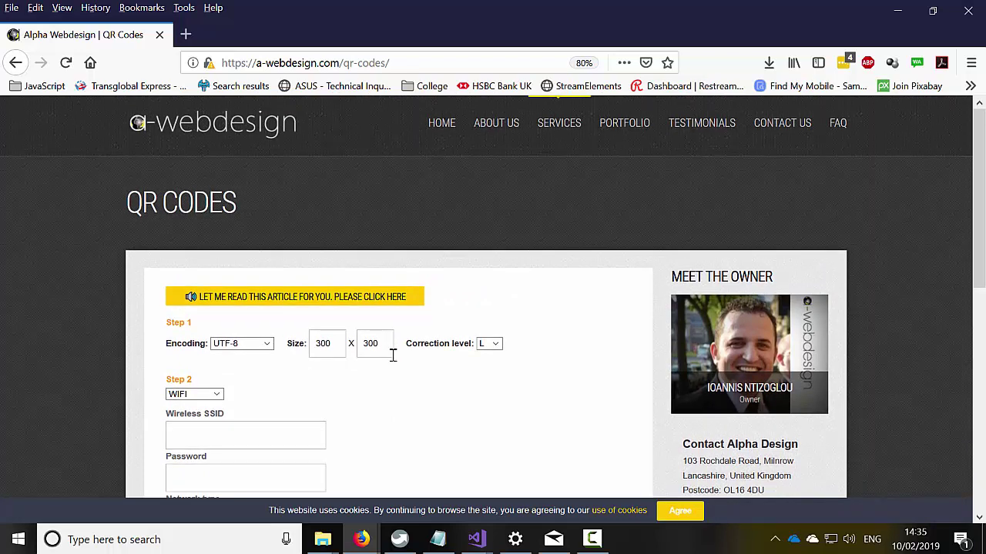
scroll(391, 368, "down", 2)
scroll(392, 373, "down", 2)
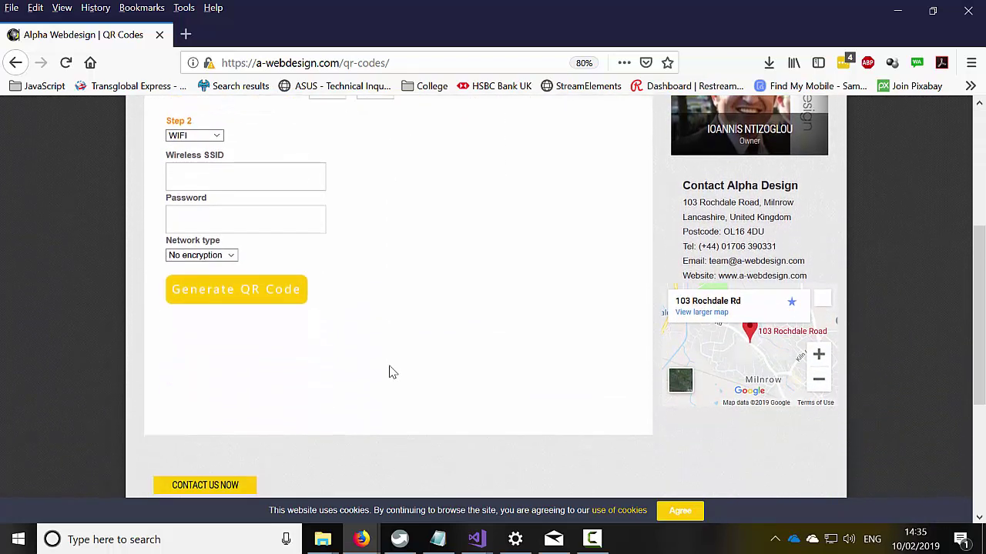
scroll(391, 373, "up", 4)
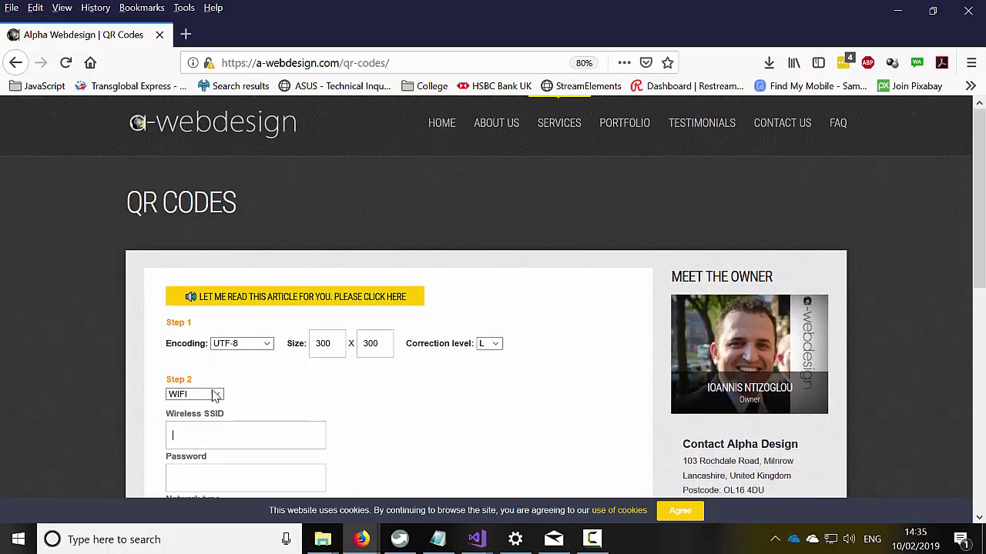
scroll(215, 402, "down", 1)
left_click(269, 370)
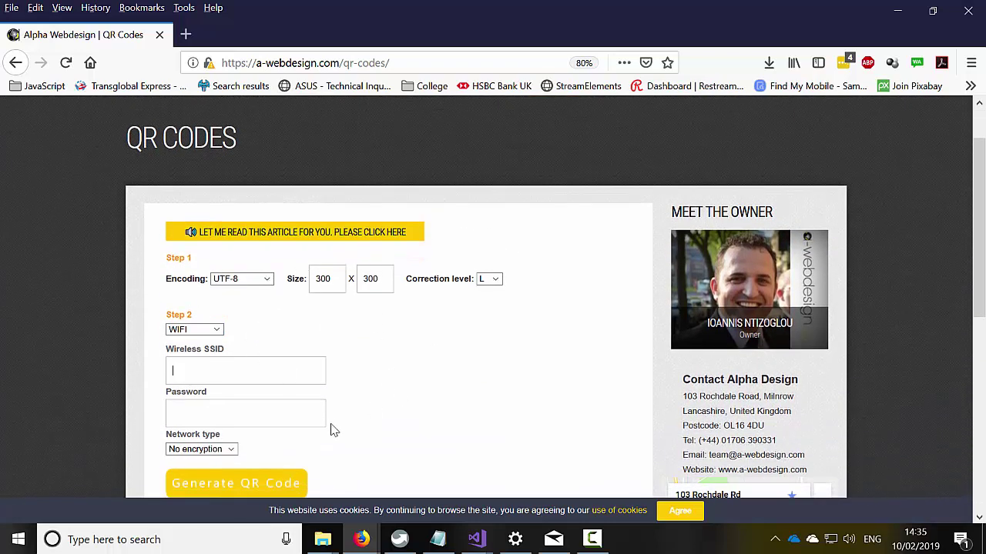
scroll(209, 368, "down", 3)
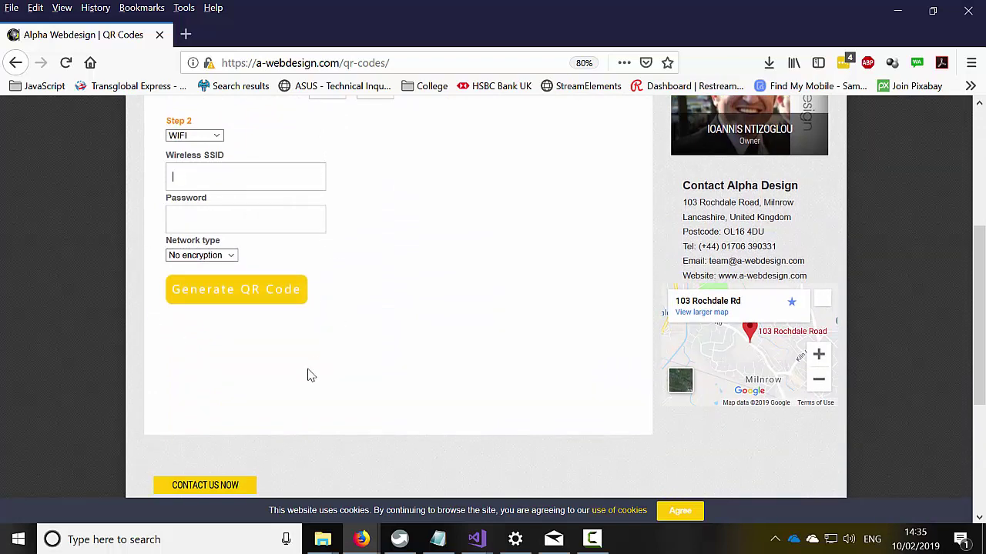
scroll(203, 359, "up", 3)
scroll(363, 363, "up", 1)
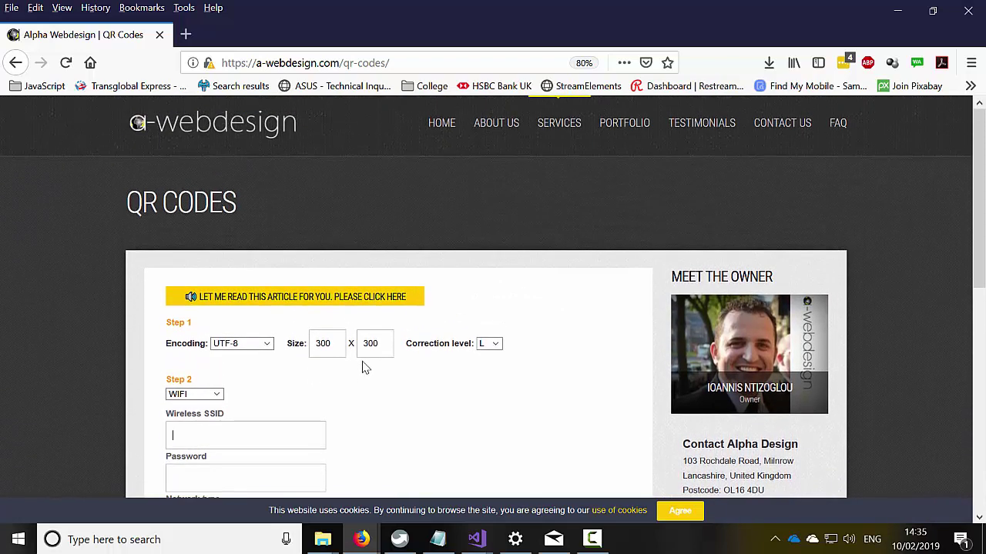
left_click_drag(245, 62, 215, 62)
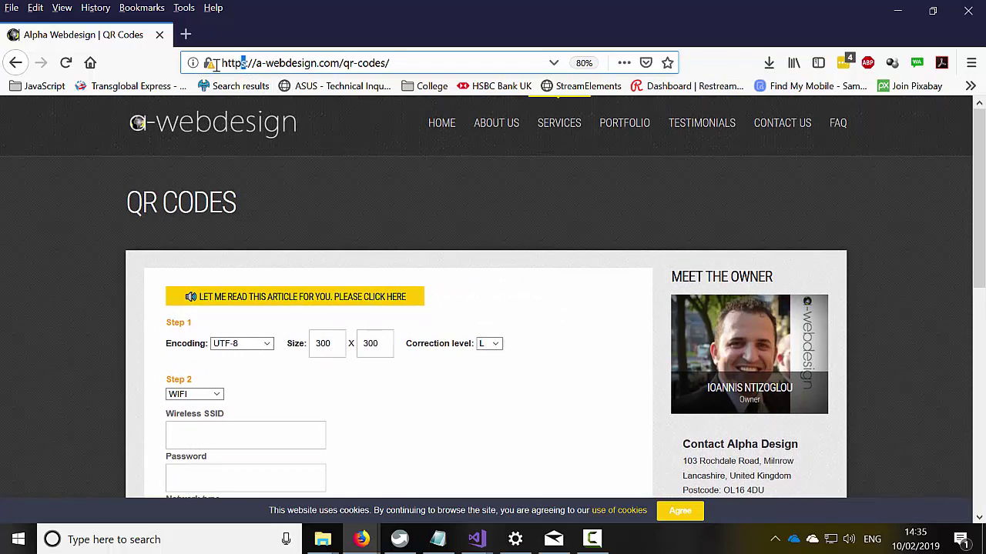
scroll(267, 412, "down", 3)
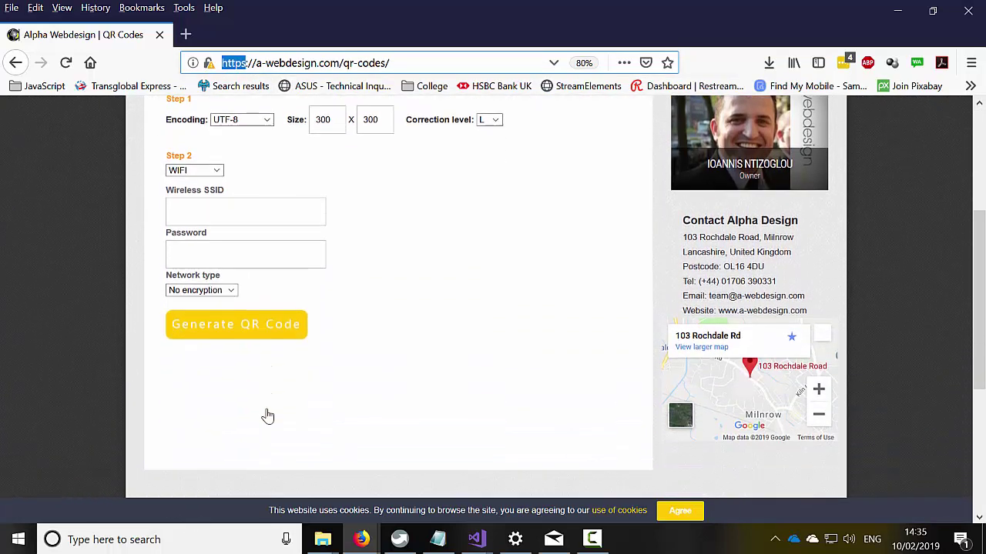
scroll(268, 412, "up", 3)
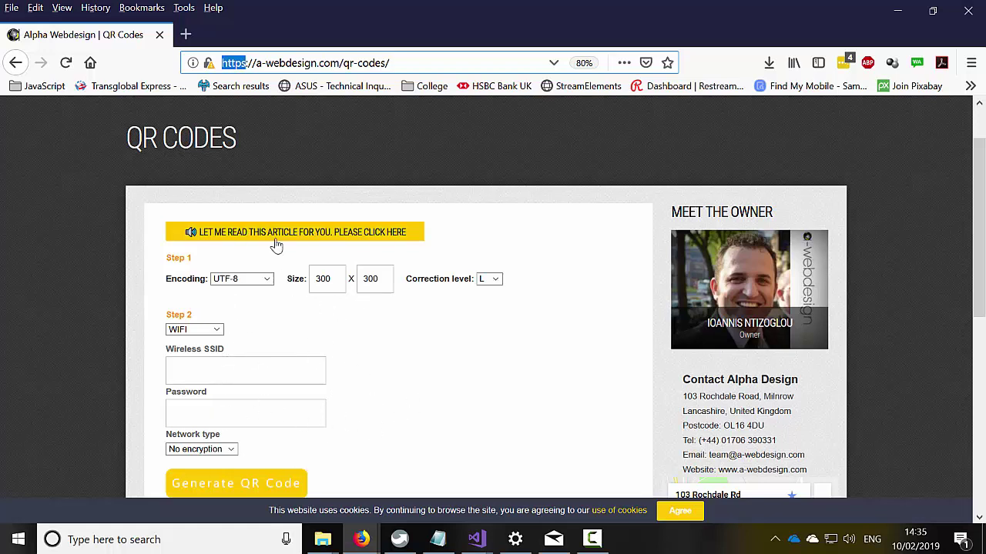
- Reload the QR codes page to reset the form to an empty Text code
left_click(66, 62)
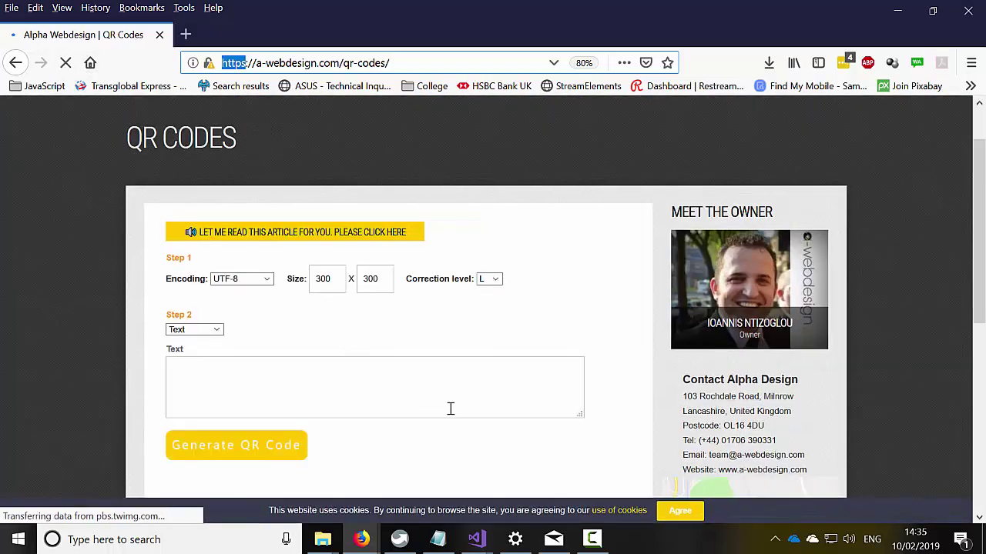